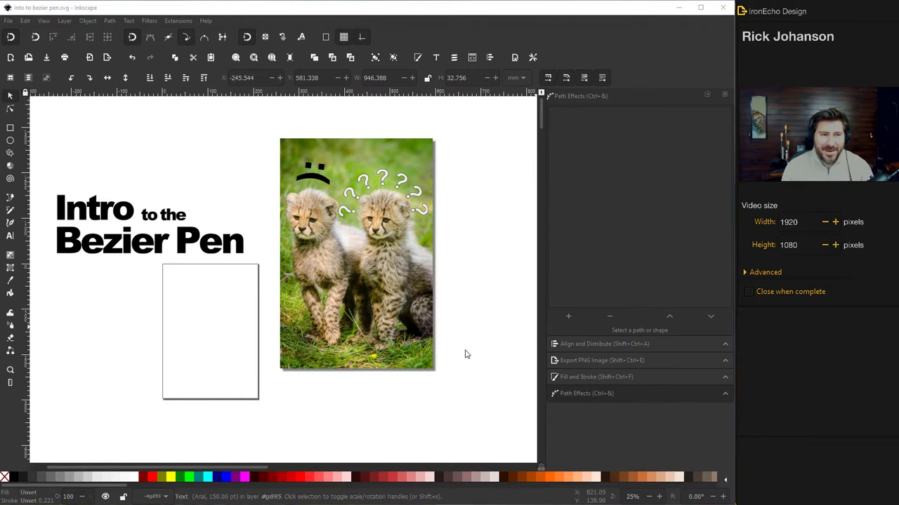
# - Zoom and pan around the 'Intro to the Bezier Pen' title page to preview it
pyautogui.keyDown('ctrl'); pyautogui.scroll(2, 325, 279); pyautogui.keyUp('ctrl')
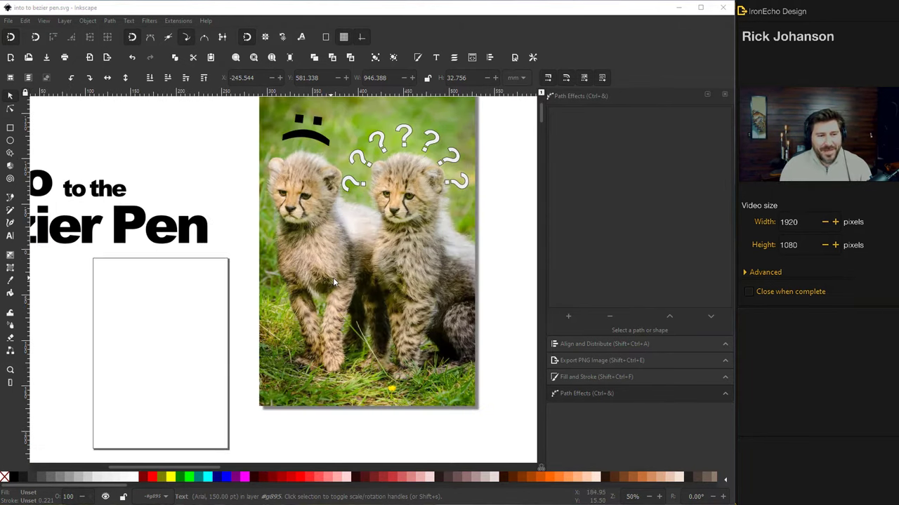
pyautogui.scroll(3, 373, 295)
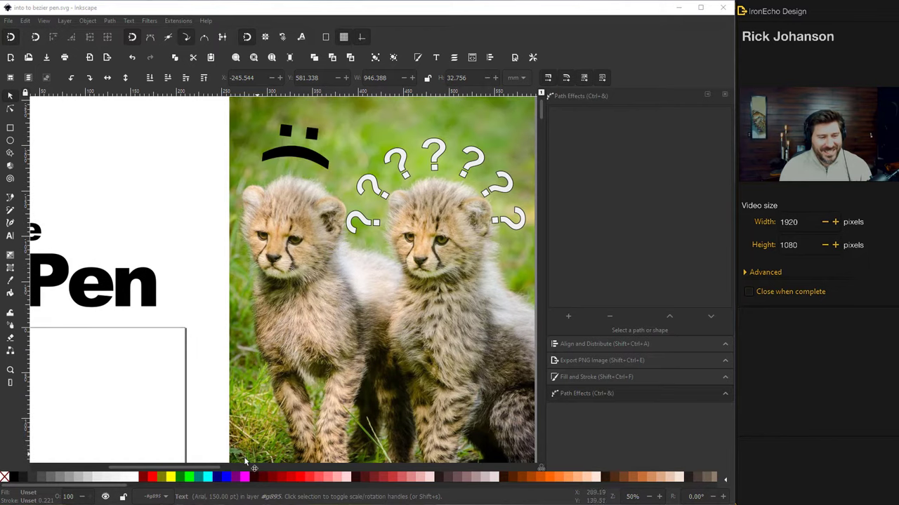
pyautogui.hscroll(3, 224, 468)
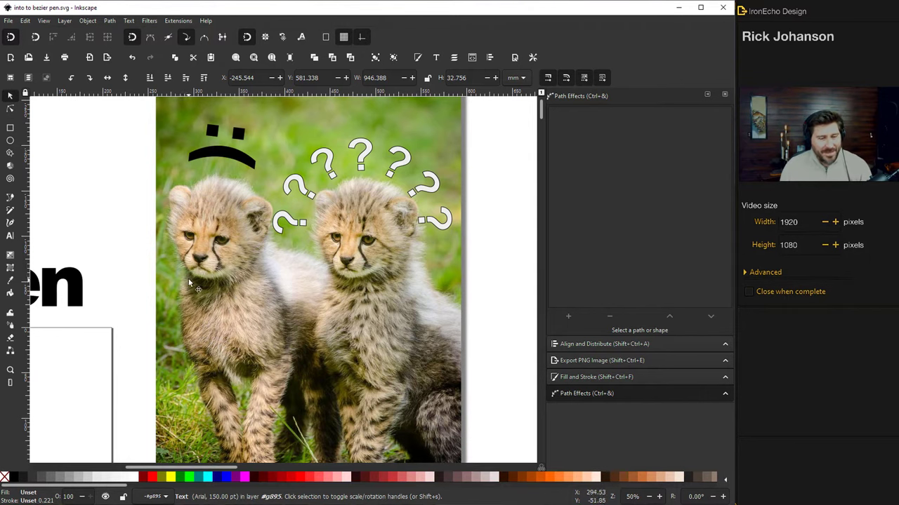
pyautogui.keyDown('ctrl'); pyautogui.scroll(2, 194, 275); pyautogui.keyUp('ctrl')
pyautogui.scroll(3, 211, 309)
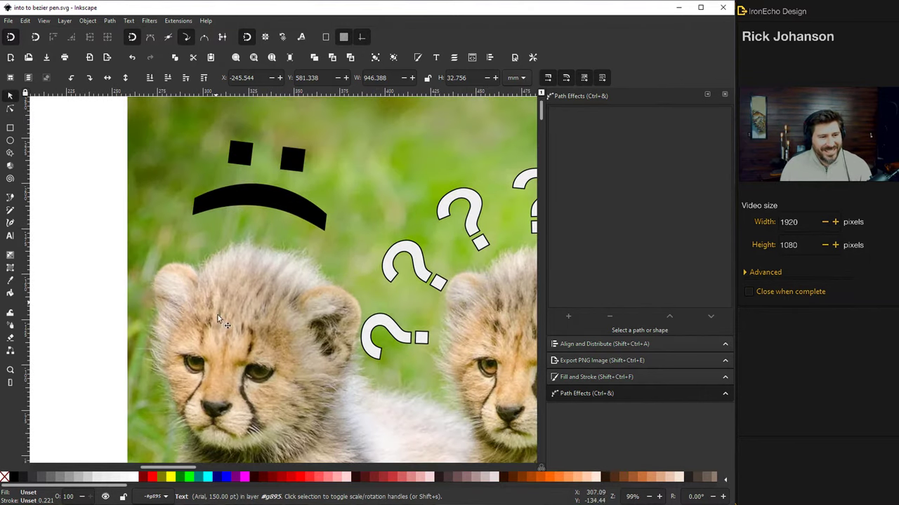
pyautogui.moveTo(176, 471); pyautogui.dragTo(210, 471)
# - Scroll down through the document to look over the cheetah picture and tutorial content
pyautogui.scroll(-1, 195, 433)
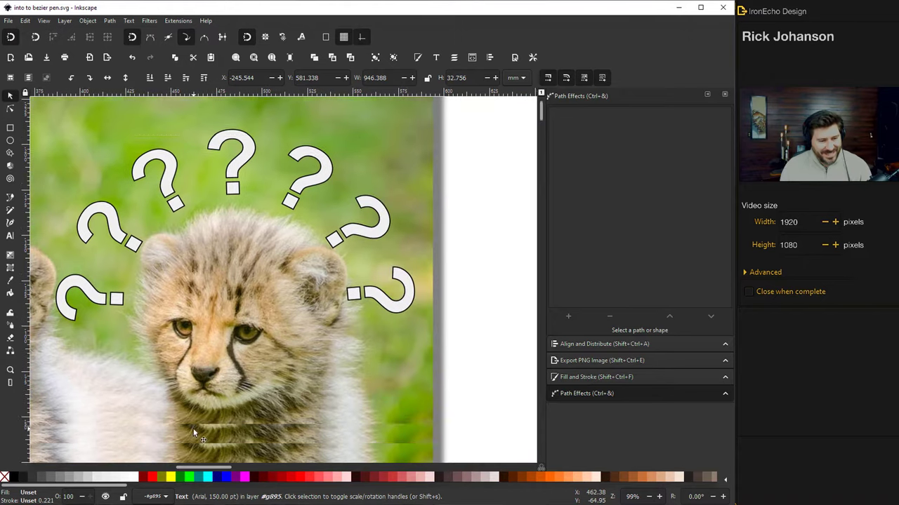
pyautogui.scroll(-1, 215, 424)
pyautogui.keyDown('ctrl'); pyautogui.scroll(-1, 233, 416); pyautogui.keyUp('ctrl')
pyautogui.scroll(-1, 226, 428)
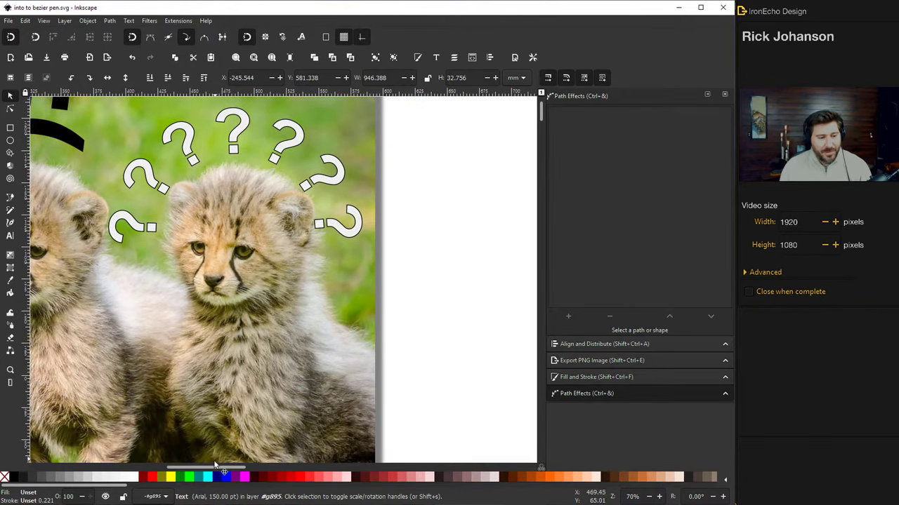
pyautogui.moveTo(217, 465); pyautogui.dragTo(144, 467)
pyautogui.keyDown('ctrl'); pyautogui.scroll(-1, 166, 457); pyautogui.keyUp('ctrl')
pyautogui.scroll(-1, 185, 423)
pyautogui.keyDown('ctrl'); pyautogui.scroll(-1, 217, 381); pyautogui.keyUp('ctrl')
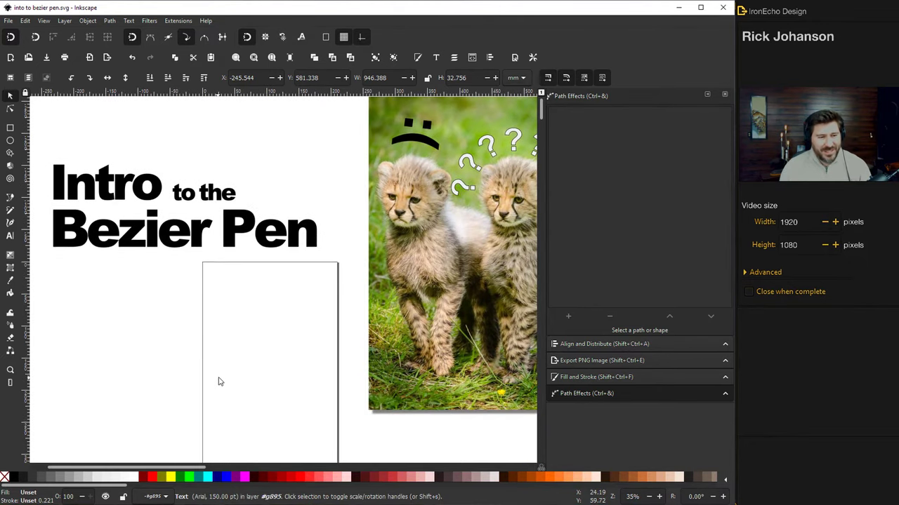
pyautogui.scroll(-5, 231, 382)
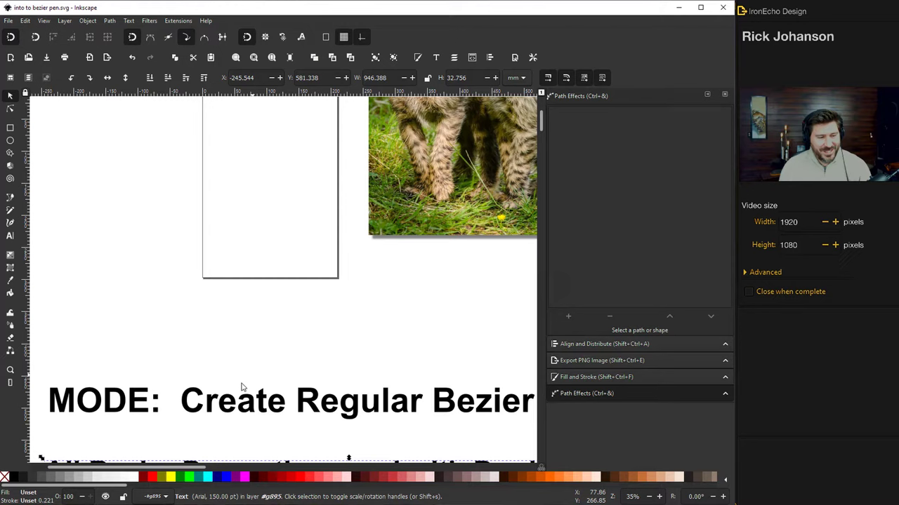
pyautogui.hscroll(-3, 239, 379)
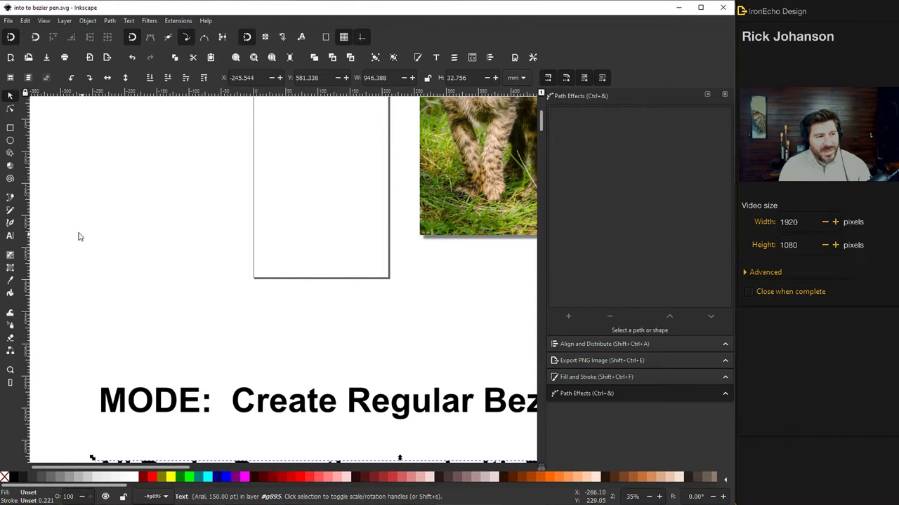
# - Select the Pen (Bezier) tool and scroll down to the Click + Release / DRAG / Double-Click example
pyautogui.click(10, 198)
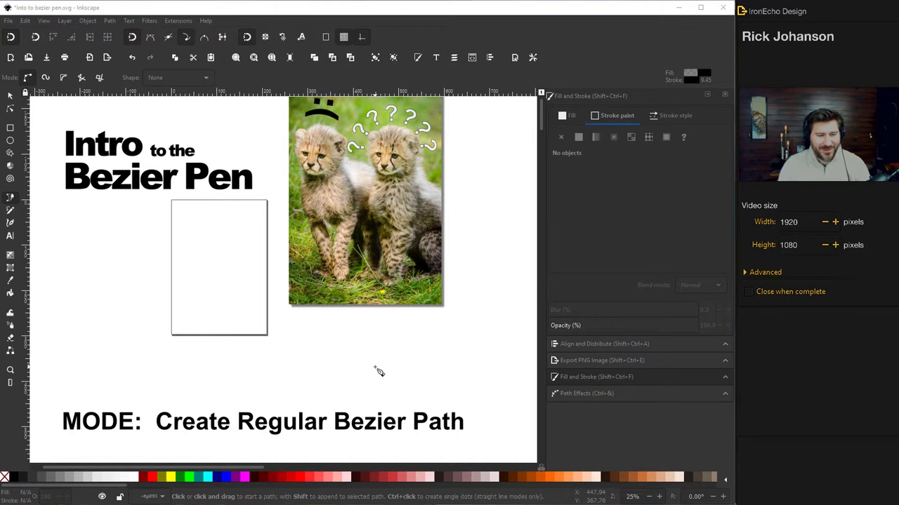
pyautogui.scroll(-2, 378, 371)
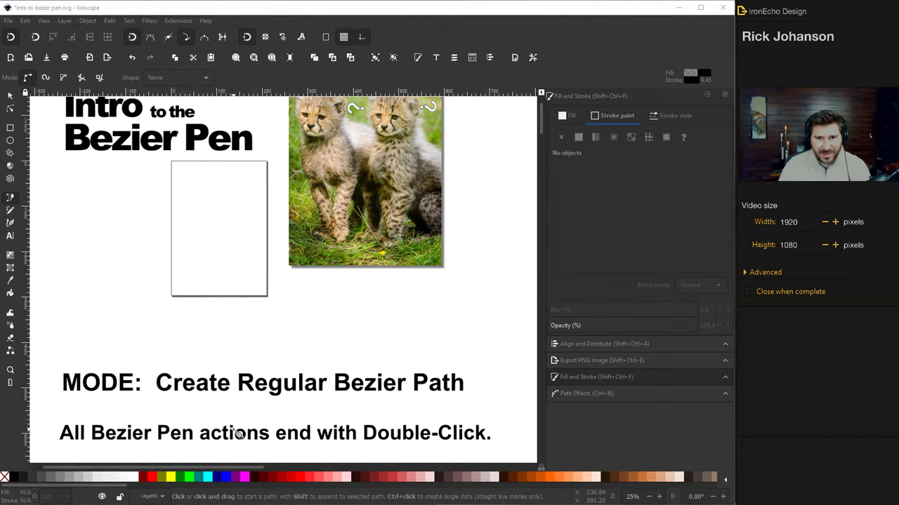
pyautogui.scroll(-10, 239, 433)
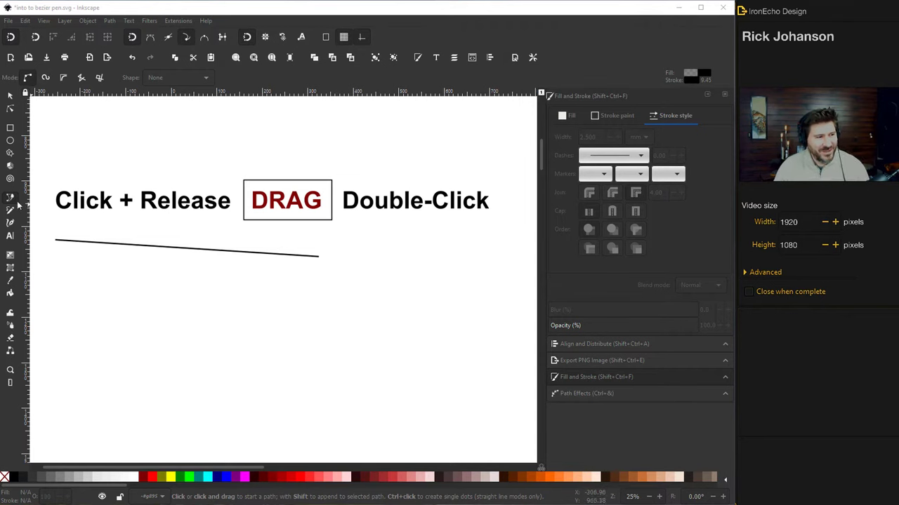
# - Draw two straight Pen lines below the example line, each ending with a double-click
pyautogui.click(77, 350)
pyautogui.click(77, 351)
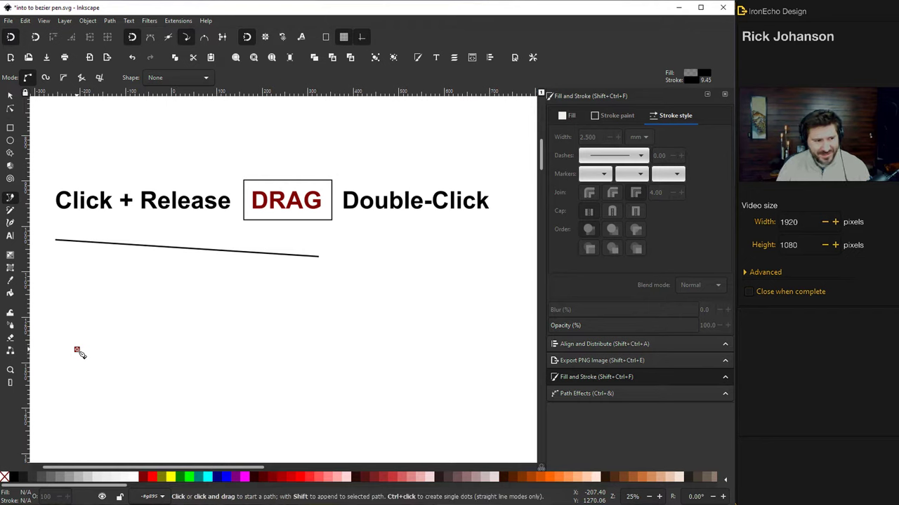
pyautogui.click(78, 351)
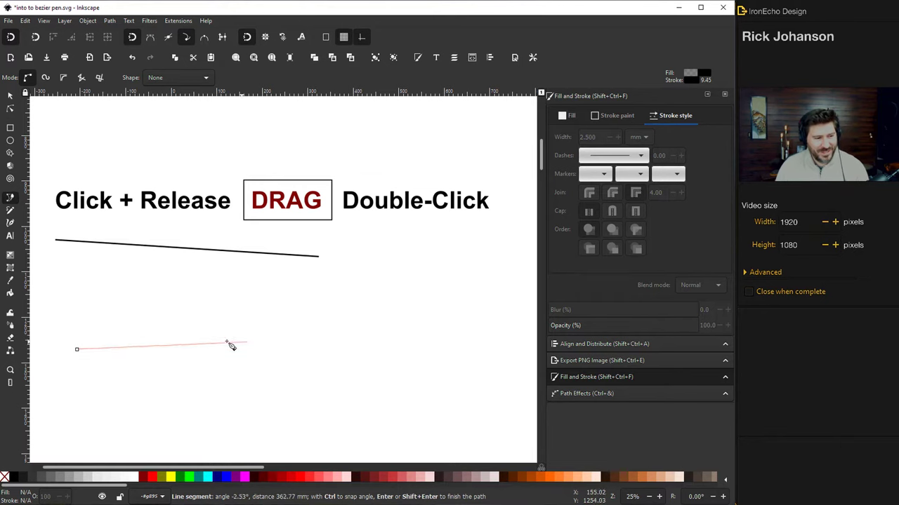
pyautogui.doubleClick(306, 335)
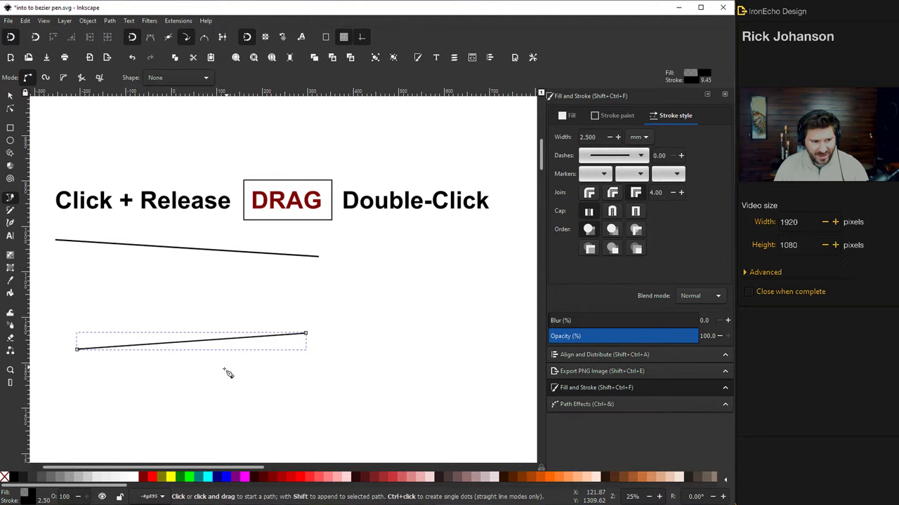
pyautogui.click(134, 390)
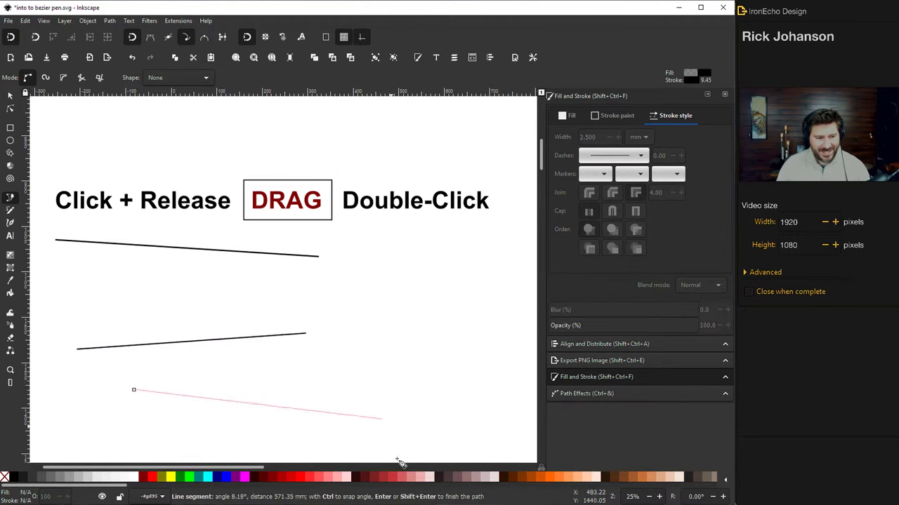
pyautogui.doubleClick(331, 374)
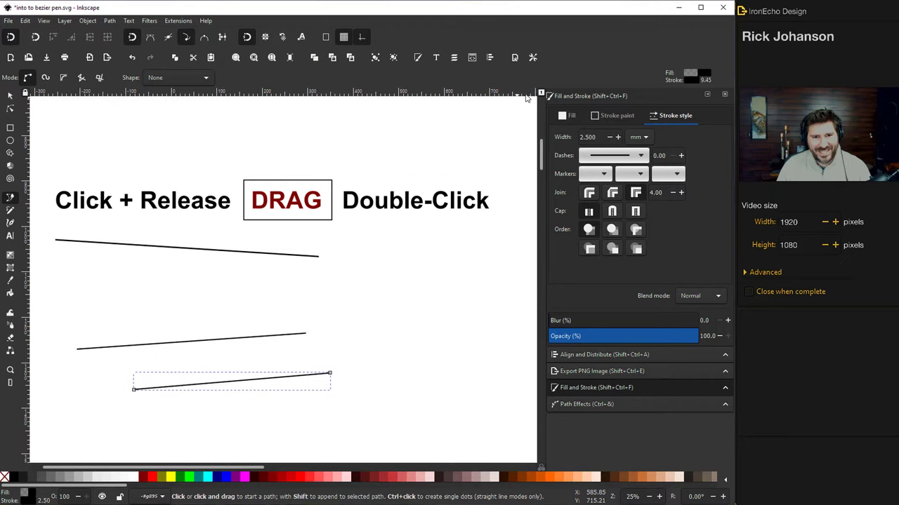
# - Set the newest line's stroke width to 3 mm in the Stroke style settings
pyautogui.click(613, 117)
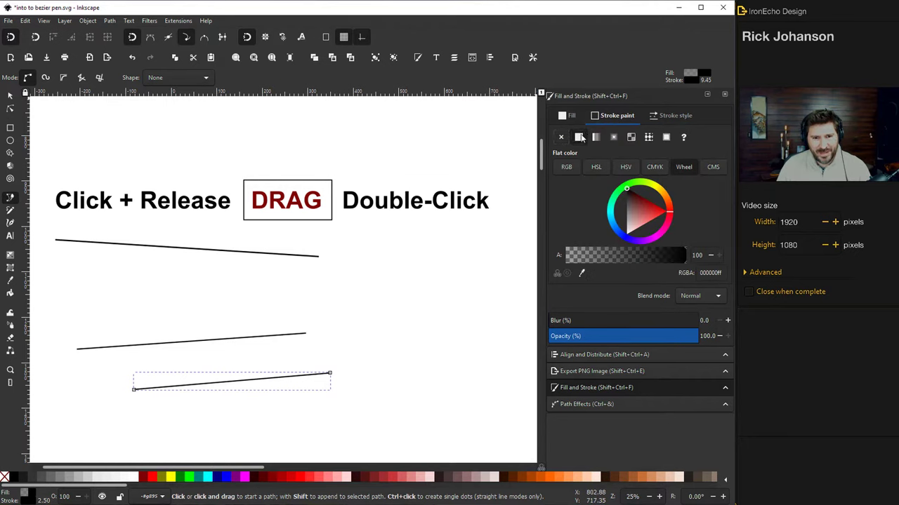
pyautogui.click(661, 117)
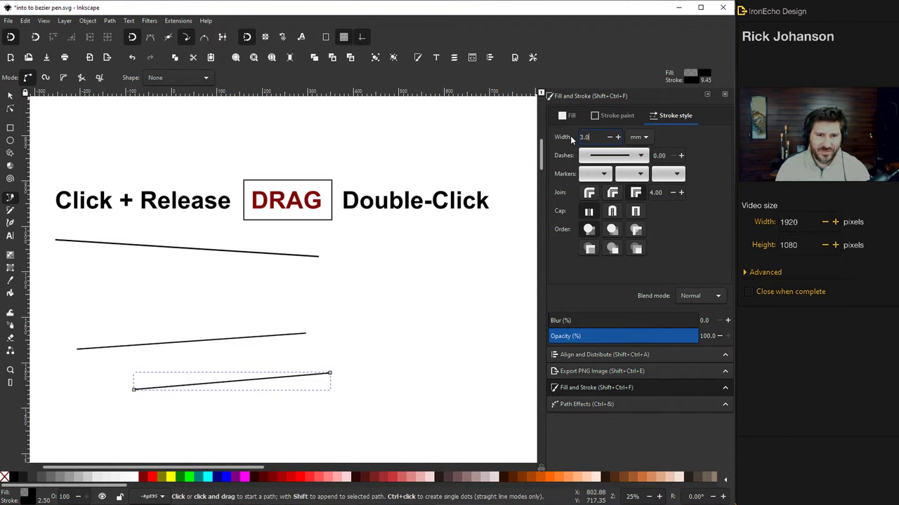
pyautogui.press('Return')
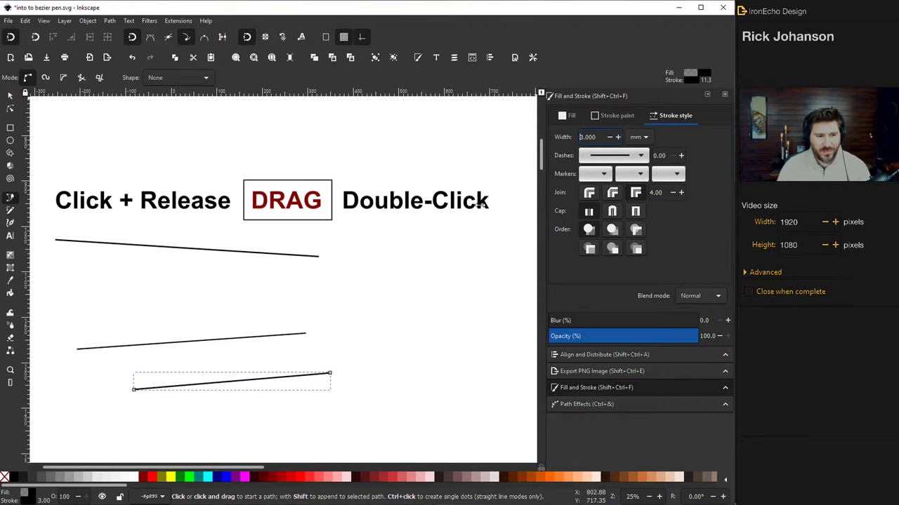
pyautogui.scroll(-1, 297, 363)
# - Clear the selection and return to the Pen (Bezier) tool
pyautogui.scroll(-15, 295, 362)
pyautogui.press('s')
pyautogui.click(282, 370)
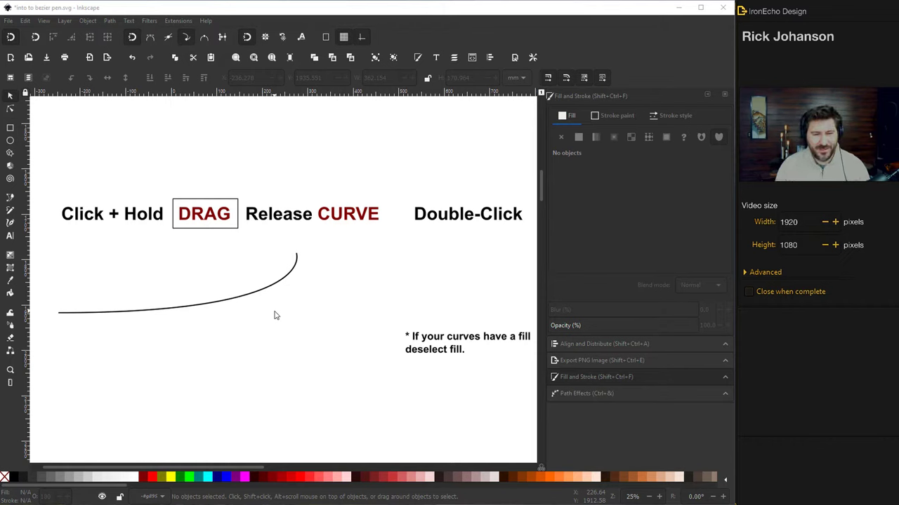
pyautogui.click(11, 199)
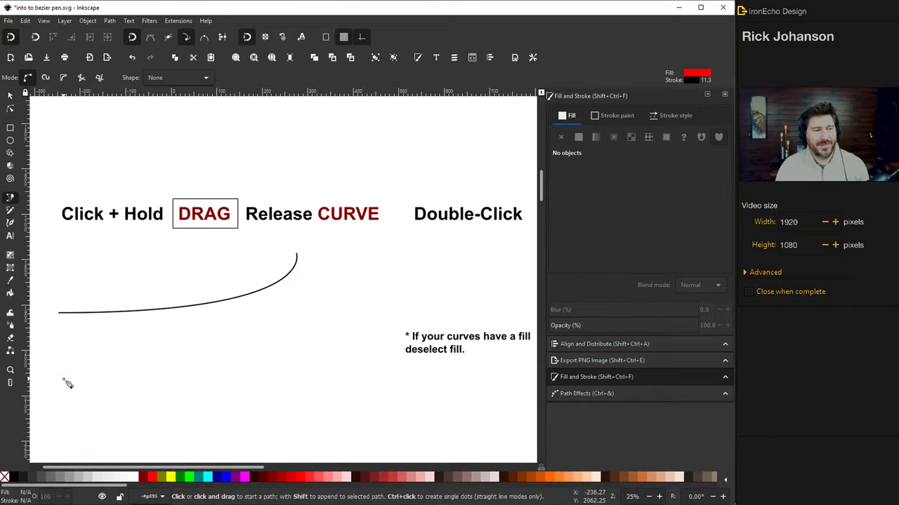
# - Draw a dragged curve below the curve example and set its fill to none
pyautogui.click(68, 384)
pyautogui.moveTo(68, 384); pyautogui.dragTo(302, 383)
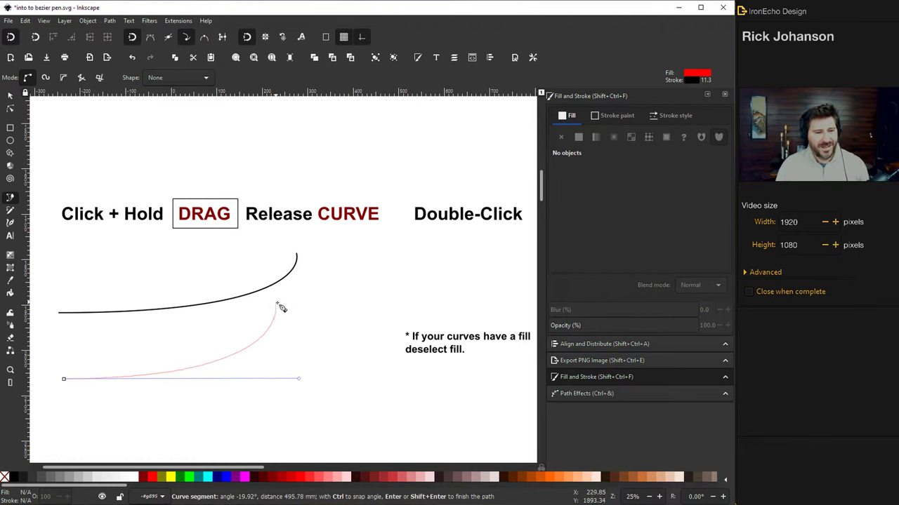
pyautogui.doubleClick(291, 309)
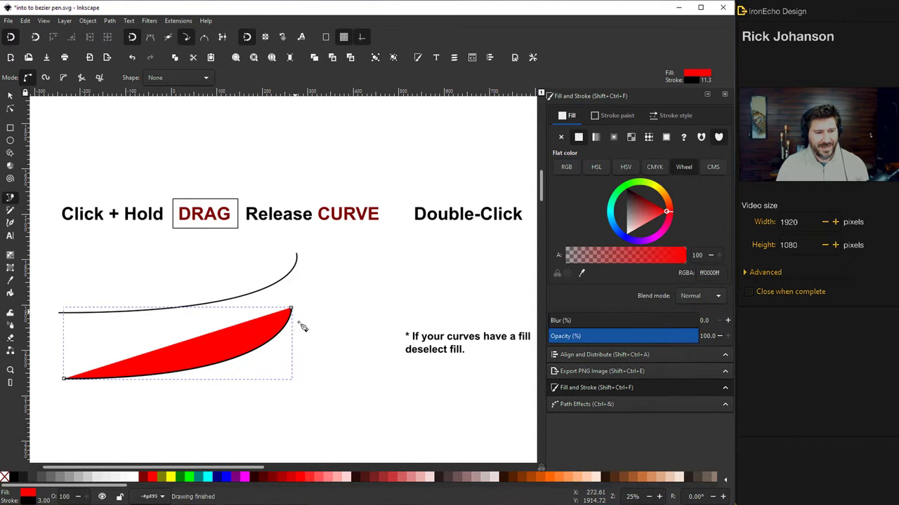
pyautogui.click(561, 138)
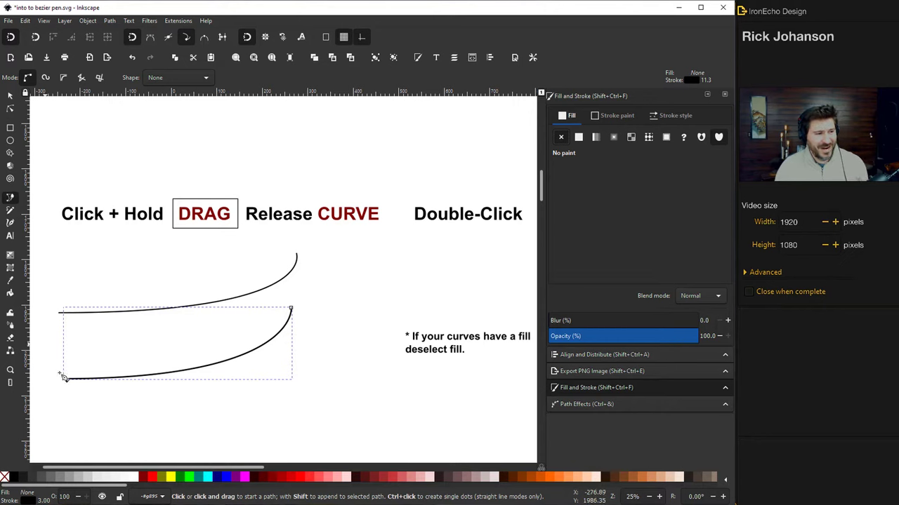
# - Draw a second curve with handles pulled at both its start and end nodes
pyautogui.moveTo(76, 429); pyautogui.dragTo(264, 428)
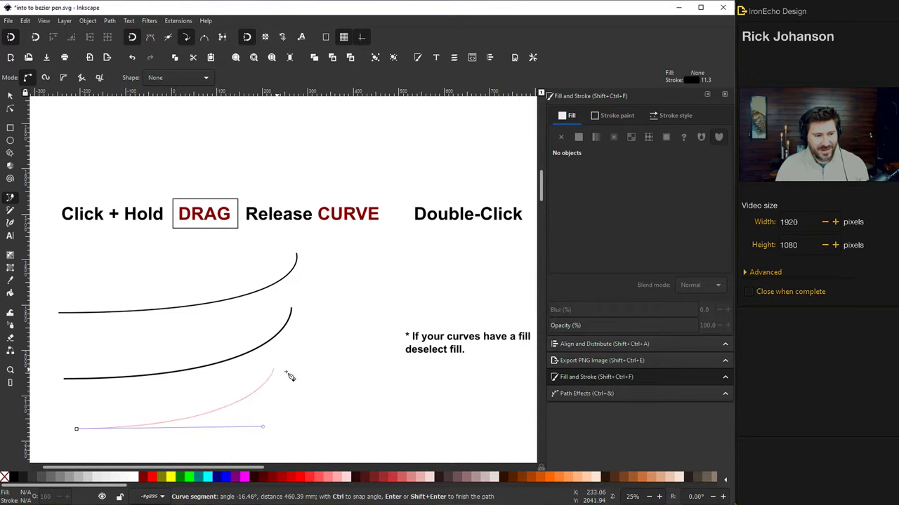
pyautogui.moveTo(255, 379); pyautogui.dragTo(287, 367)
pyautogui.press('Return')
# - Draw a path that curves up to a corner node, then runs straight to the right
pyautogui.scroll(-10, 344, 388)
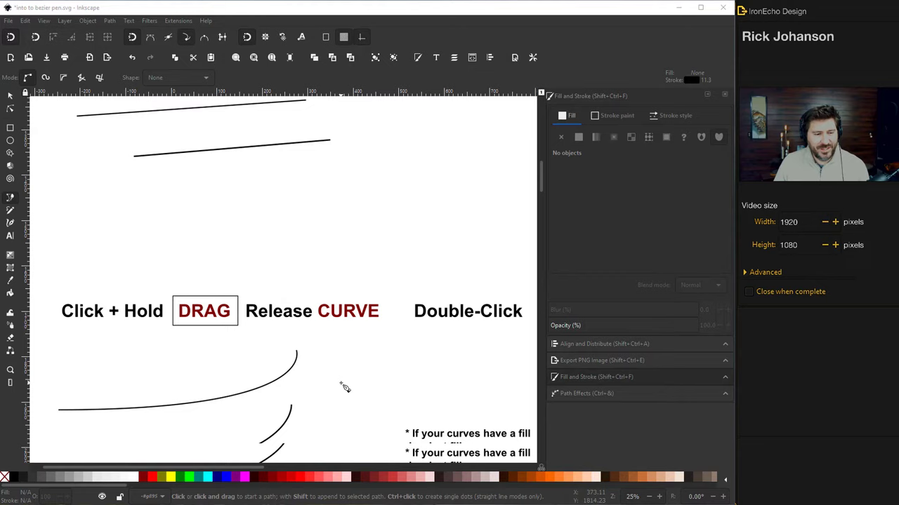
pyautogui.scroll(-3, 344, 387)
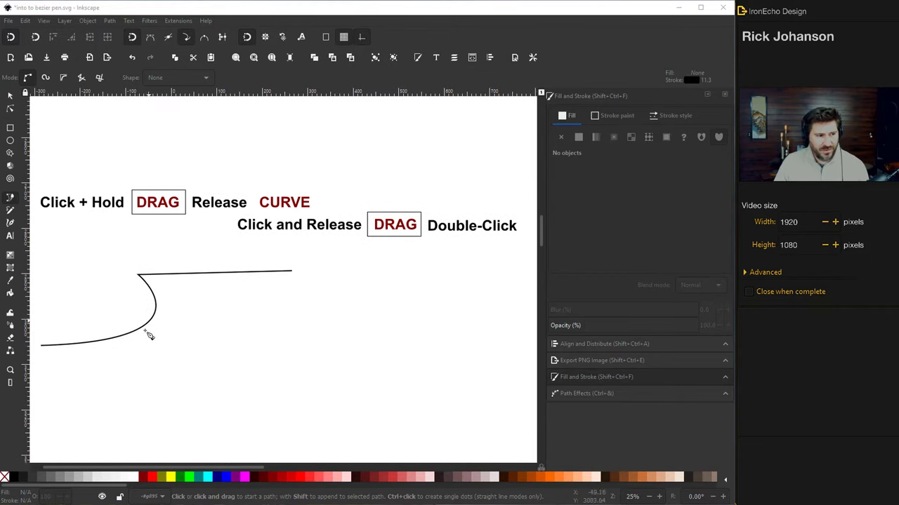
pyautogui.scroll(-1, 187, 345)
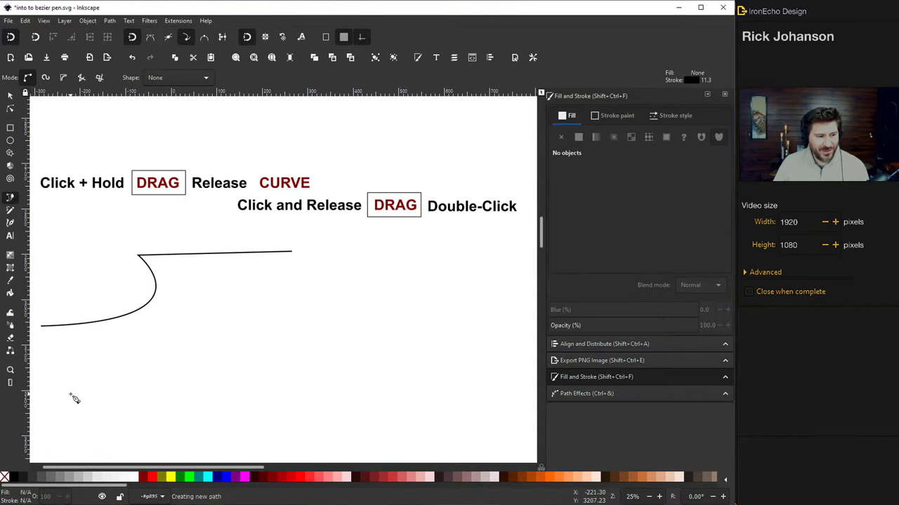
pyautogui.moveTo(70, 394); pyautogui.dragTo(238, 395)
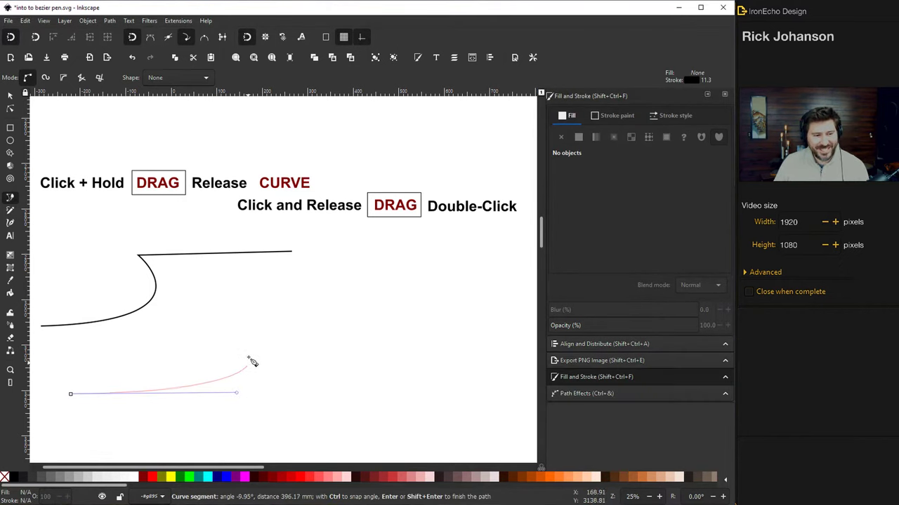
pyautogui.click(203, 323)
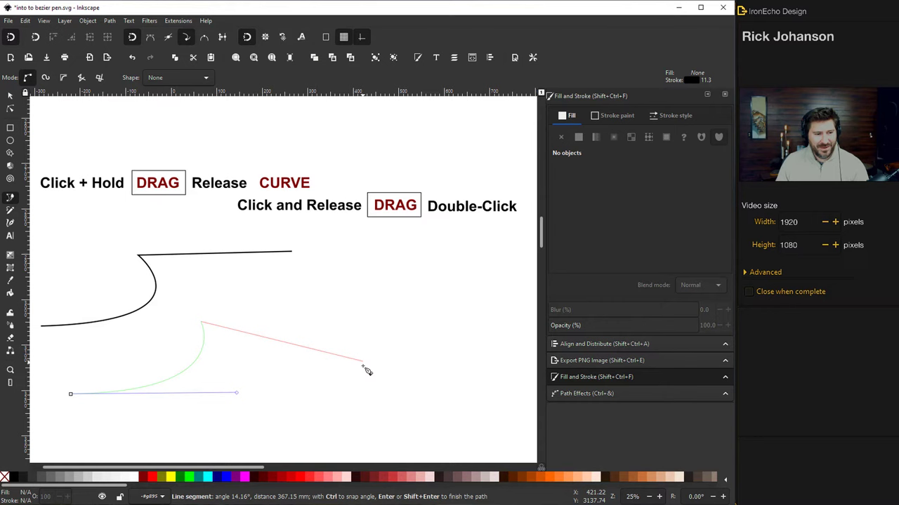
pyautogui.doubleClick(387, 291)
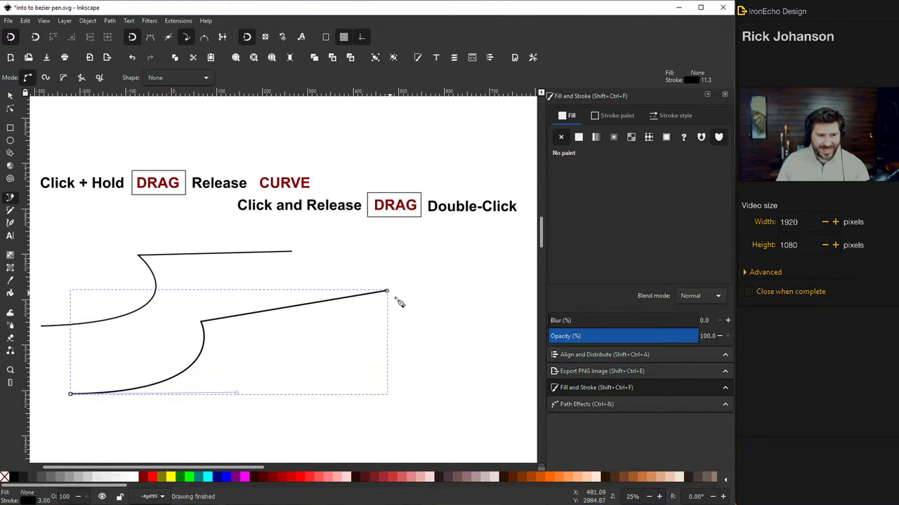
# - Draw another path lower down rising to a peak, then descending in a straight diagonal
pyautogui.scroll(-3, 401, 337)
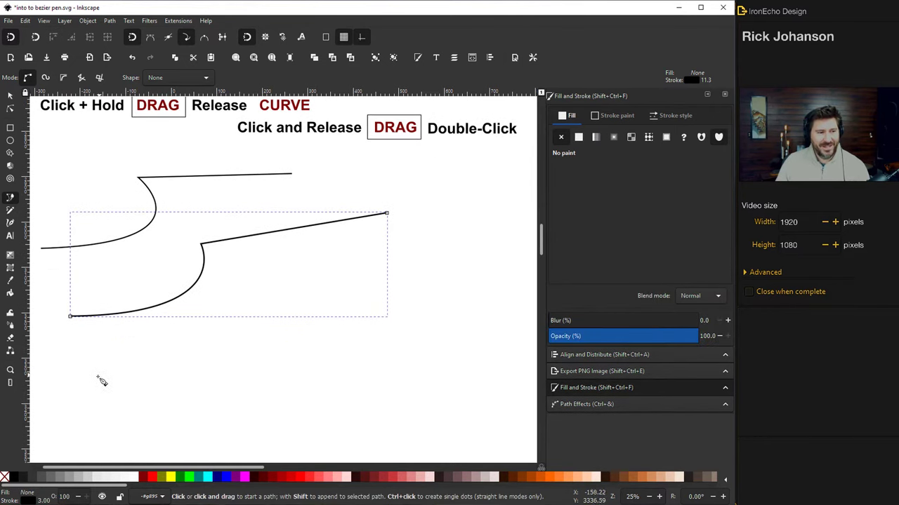
pyautogui.scroll(1, 99, 383)
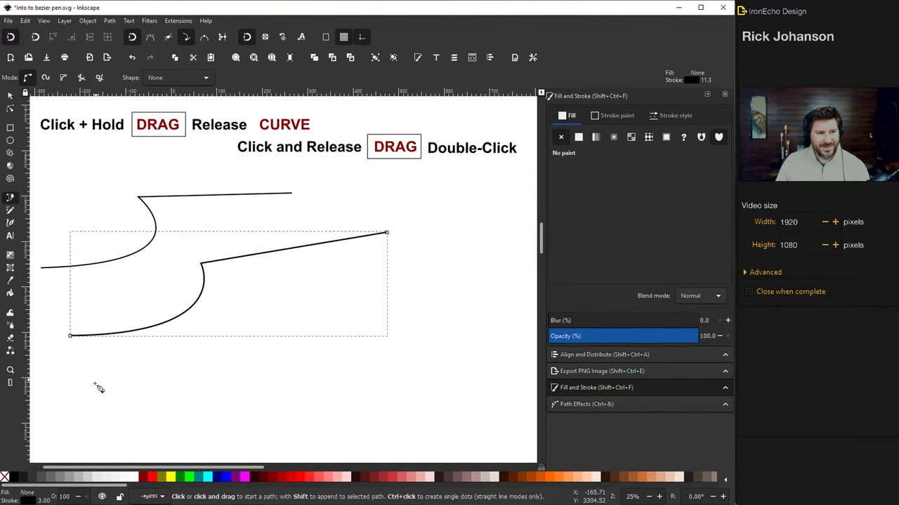
pyautogui.click(80, 420)
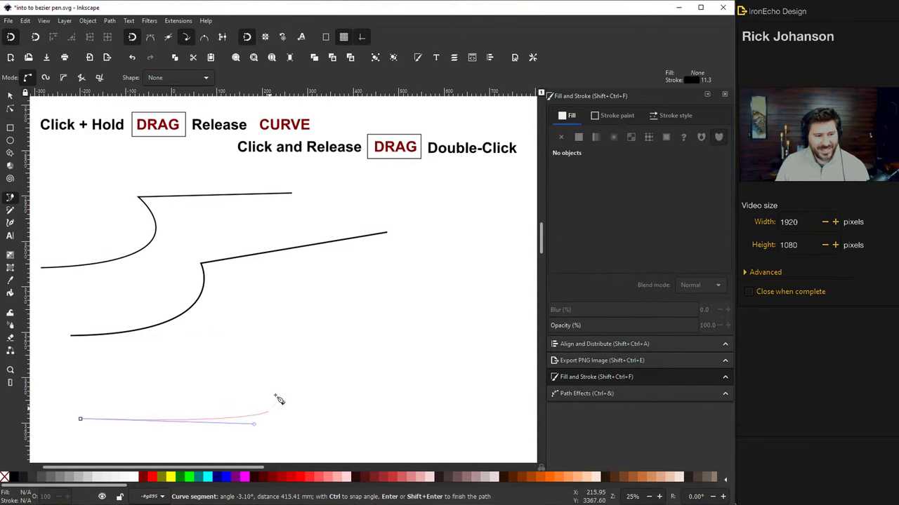
pyautogui.click(236, 346)
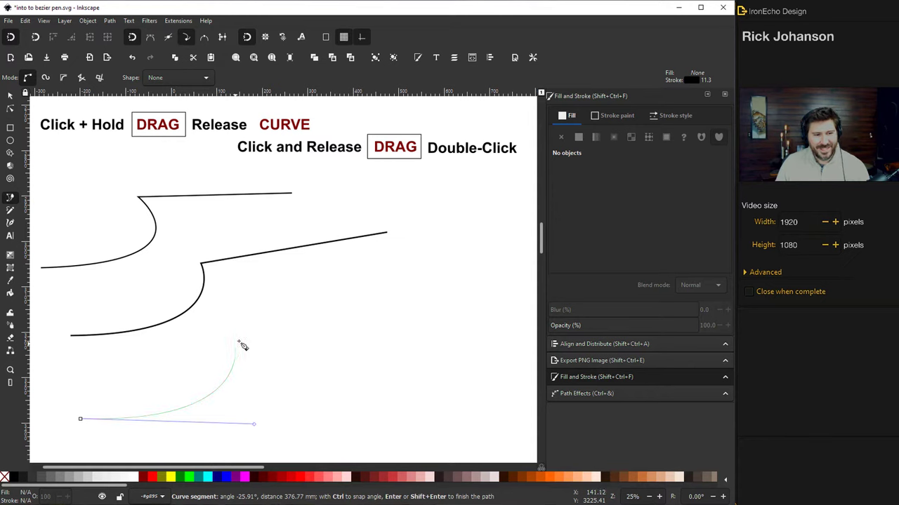
pyautogui.doubleClick(326, 406)
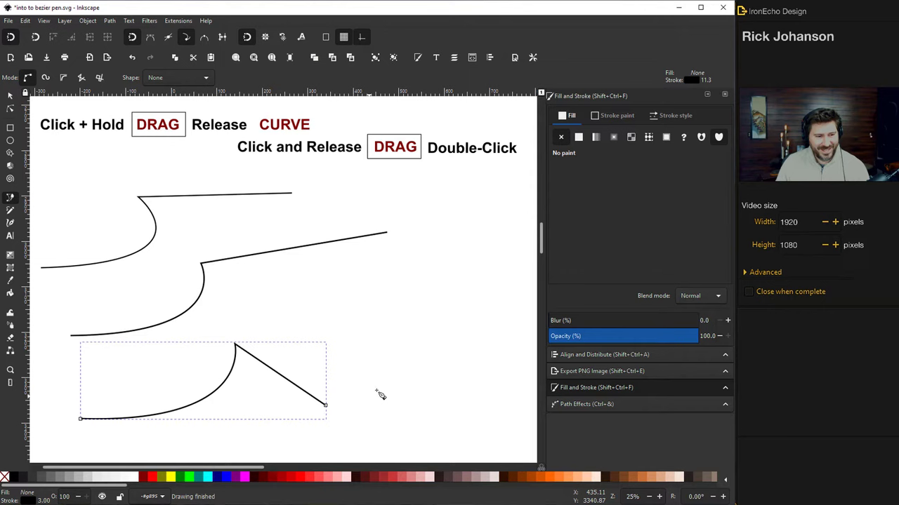
pyautogui.scroll(-6, 341, 333)
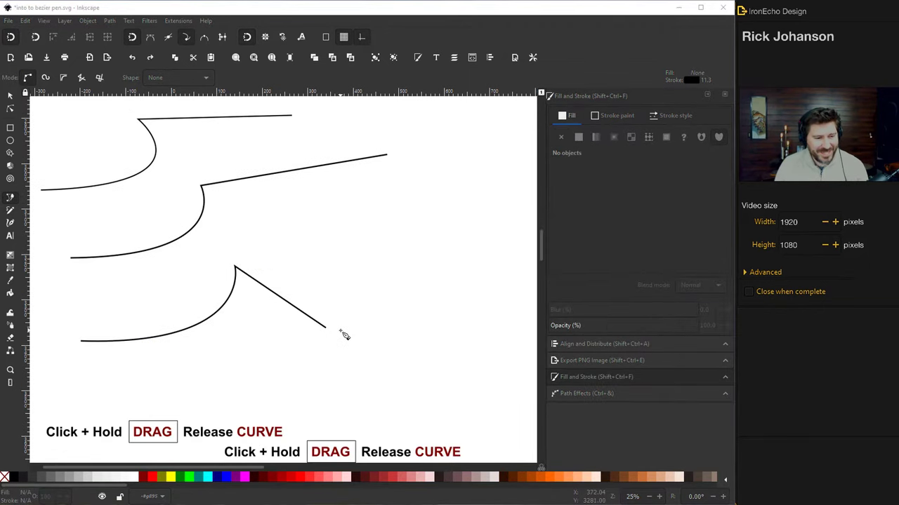
# - Draw an S-shaped curve below the example with one dragged smooth middle node
pyautogui.scroll(-4, 342, 333)
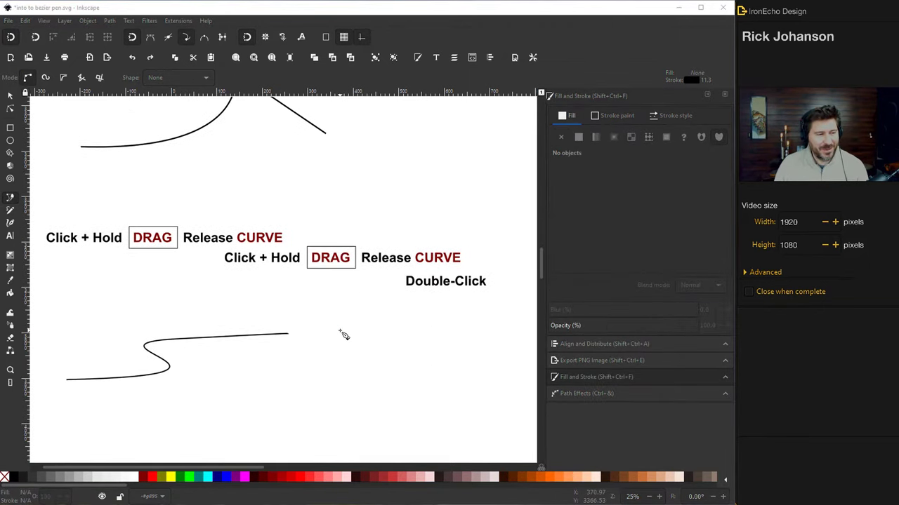
pyautogui.moveTo(97, 423); pyautogui.dragTo(266, 423)
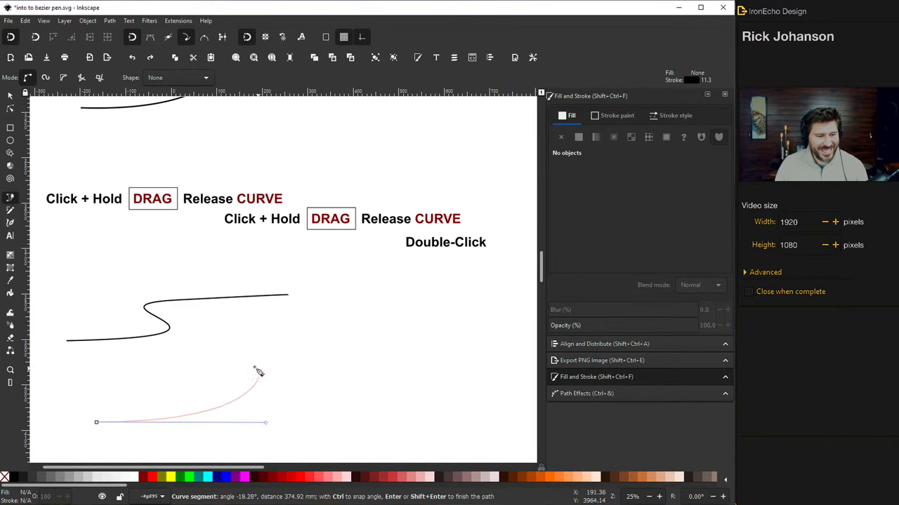
pyautogui.moveTo(213, 360); pyautogui.dragTo(311, 365)
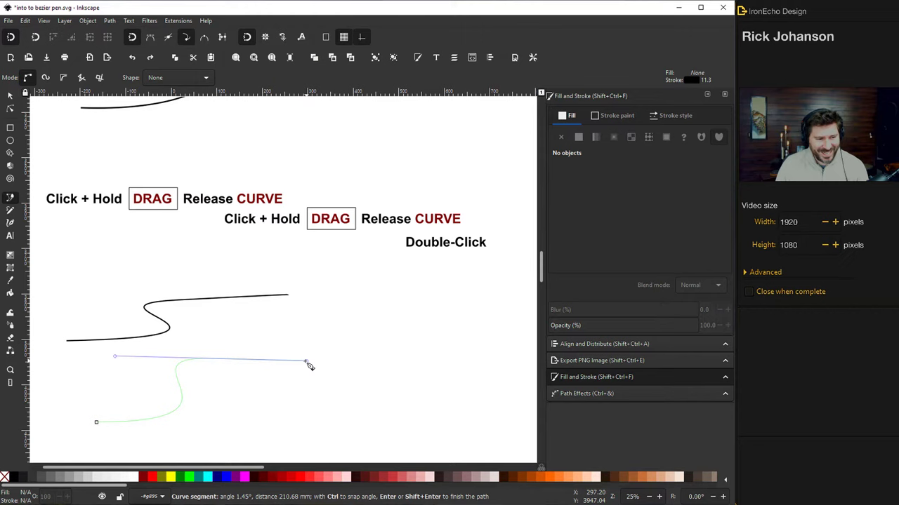
pyautogui.doubleClick(311, 365)
# - Draw a second S-curve further down the same way, then deselect it with Escape
pyautogui.scroll(-3, 317, 371)
pyautogui.scroll(-1, 317, 371)
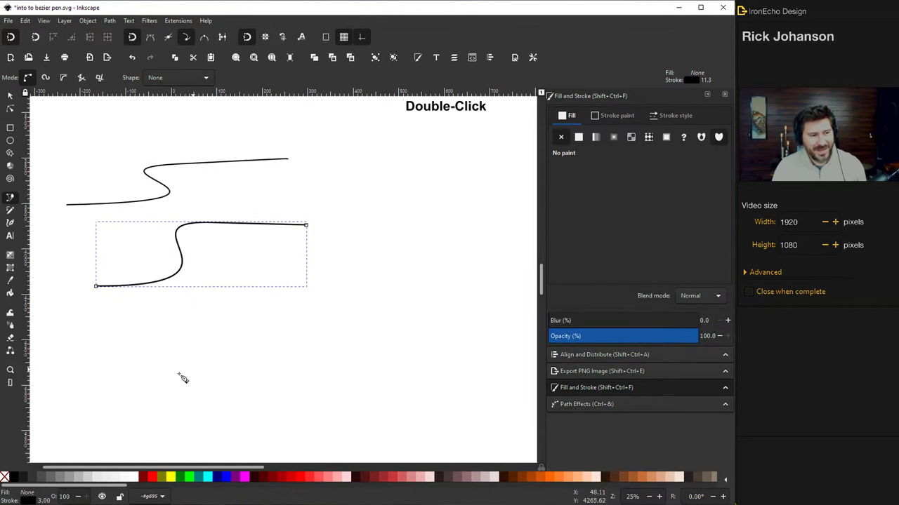
pyautogui.scroll(2, 208, 372)
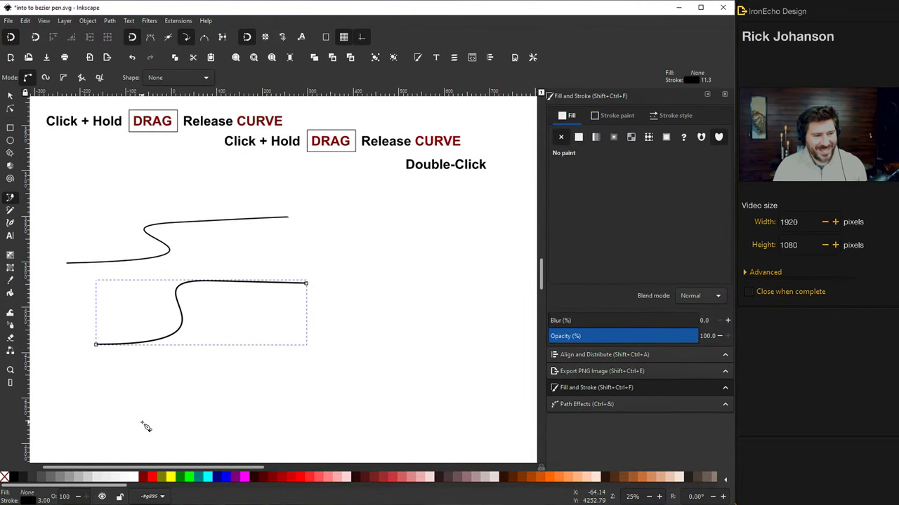
pyautogui.moveTo(142, 422); pyautogui.dragTo(273, 422)
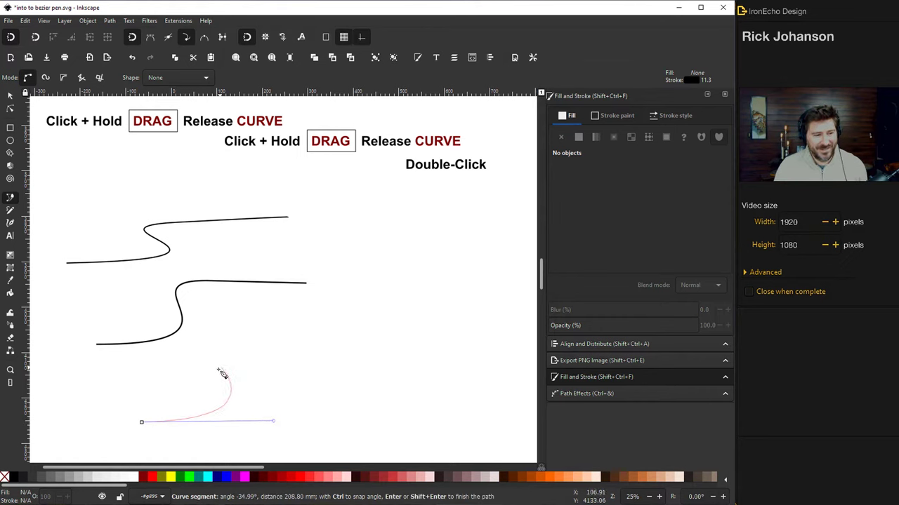
pyautogui.moveTo(210, 365); pyautogui.dragTo(311, 379)
pyautogui.doubleClick(311, 379)
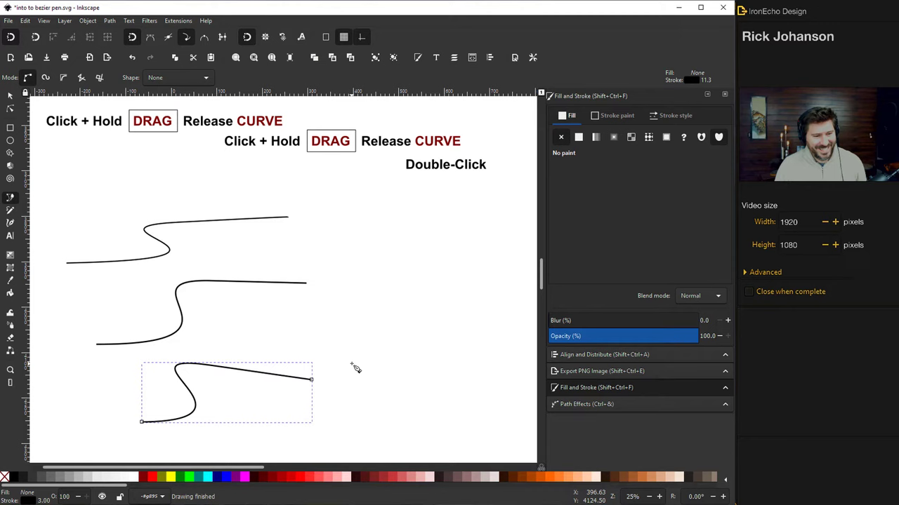
pyautogui.press('Escape')
# - Scroll to the straight-lines slide and draw a two-segment zigzag path below the example
pyautogui.scroll(-8, 418, 362)
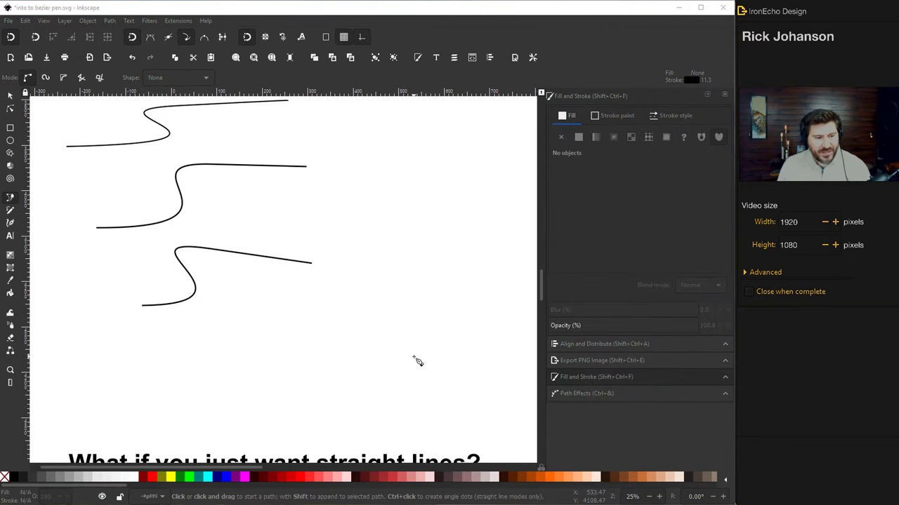
pyautogui.scroll(-3, 417, 362)
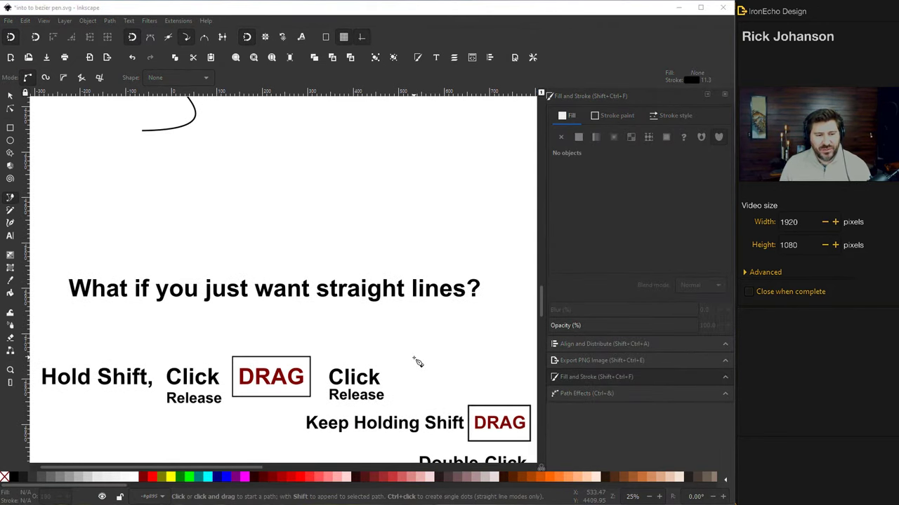
pyautogui.scroll(-3, 418, 361)
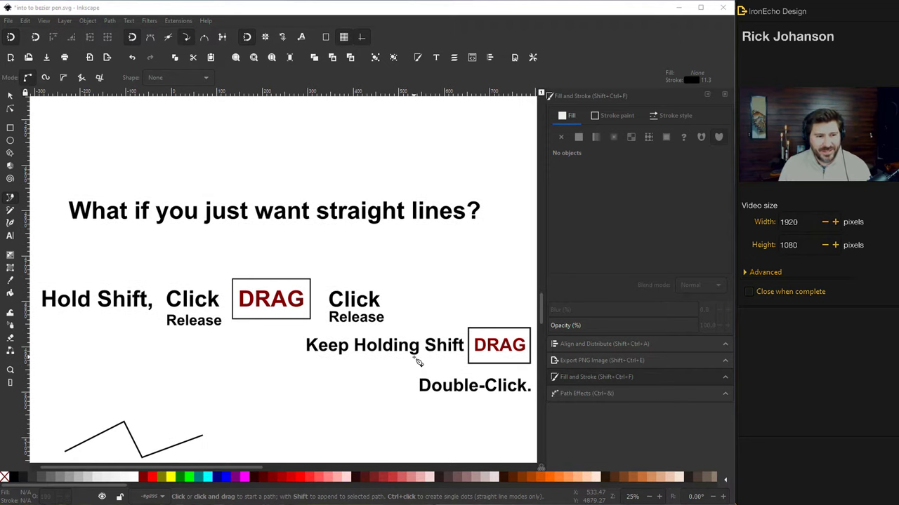
pyautogui.scroll(-1, 420, 361)
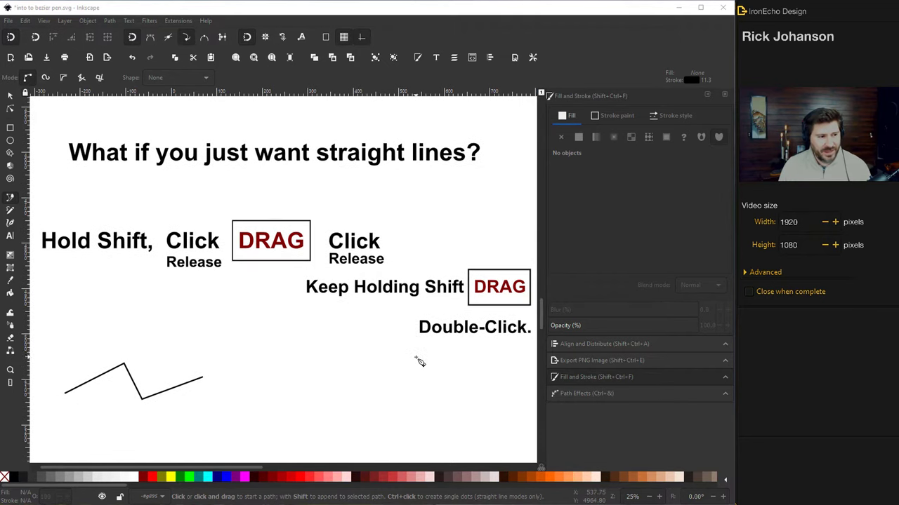
pyautogui.scroll(-1, 114, 323)
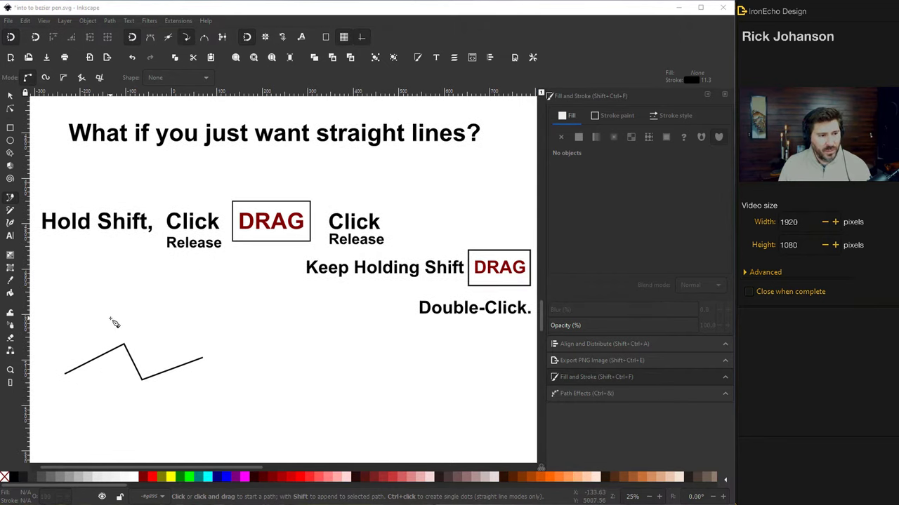
pyautogui.click(106, 441)
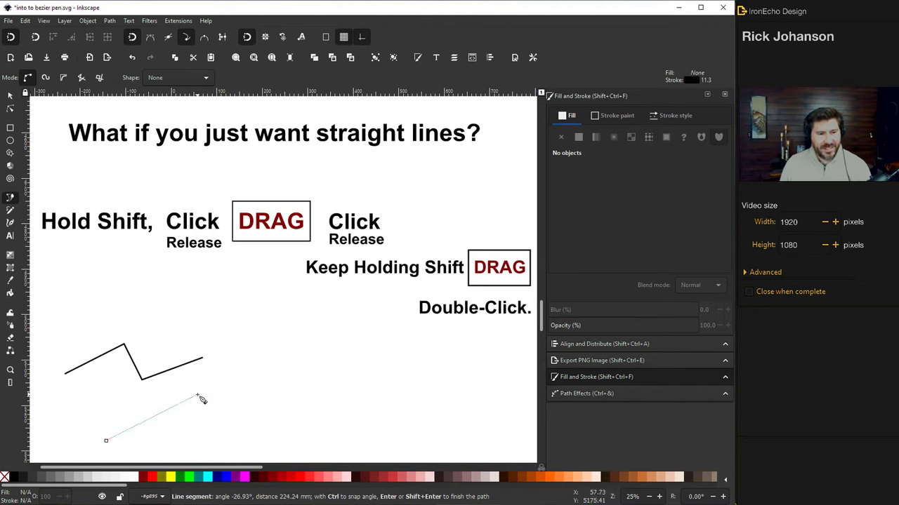
pyautogui.click(197, 396)
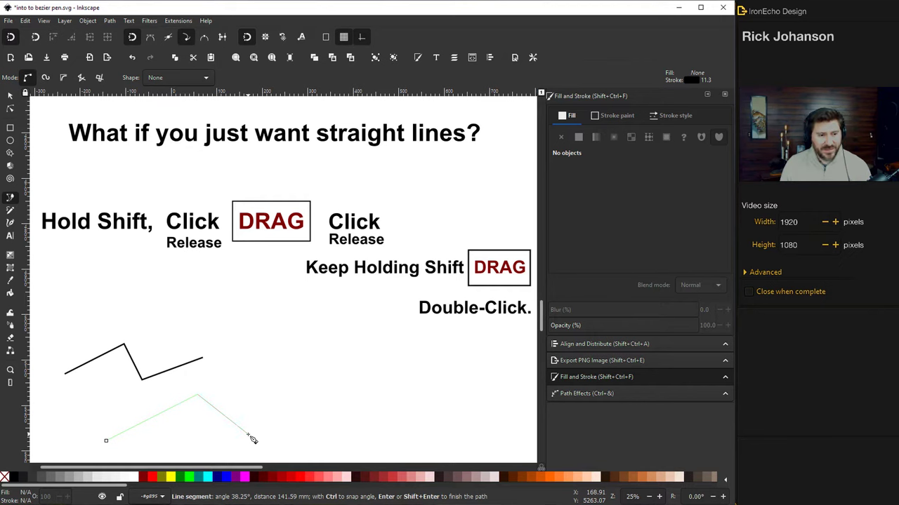
pyautogui.doubleClick(317, 386)
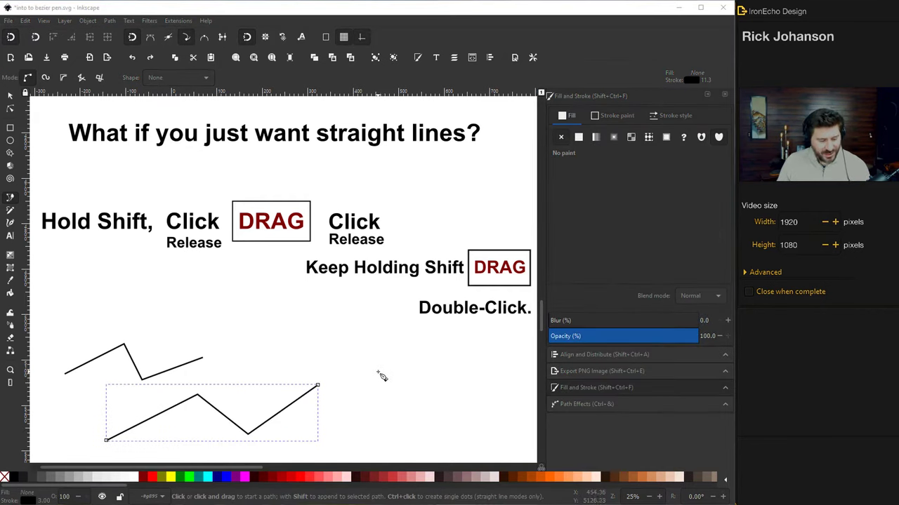
# - Draw a longer angular straight-line path to the right with five corner nodes
pyautogui.click(352, 358)
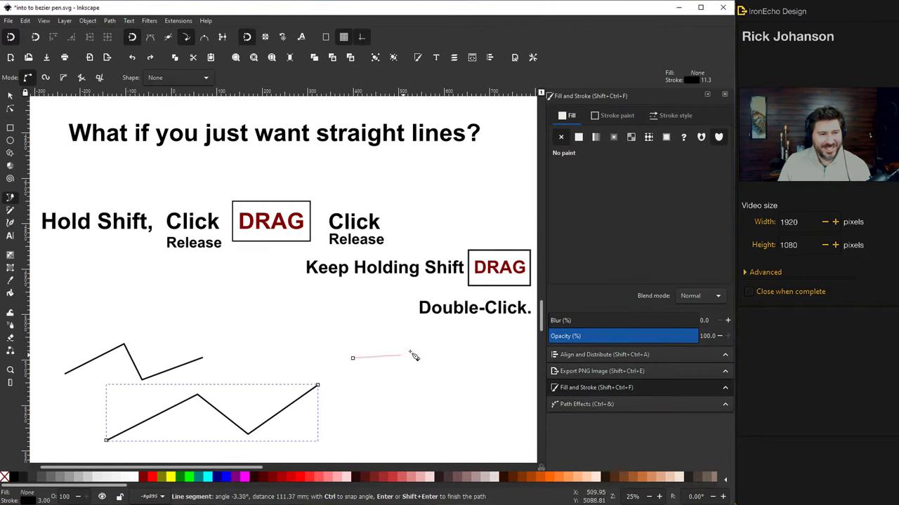
pyautogui.click(468, 357)
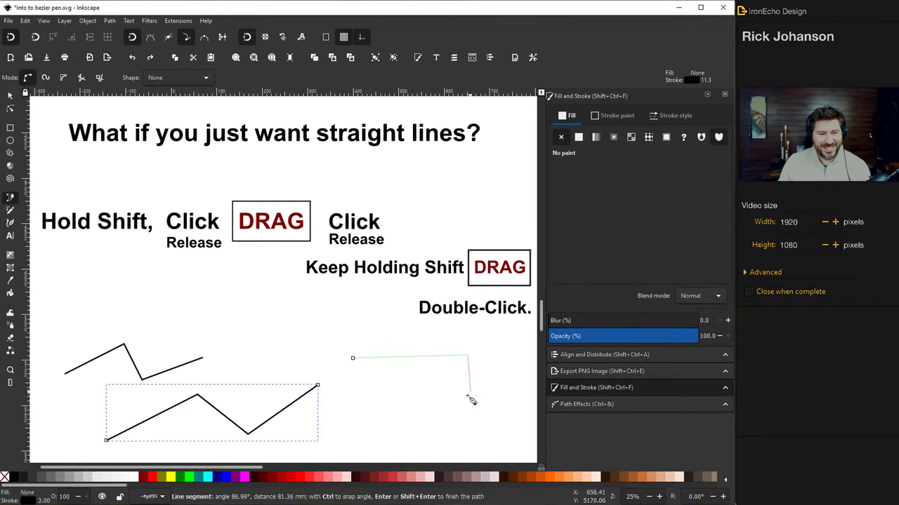
pyautogui.click(397, 399)
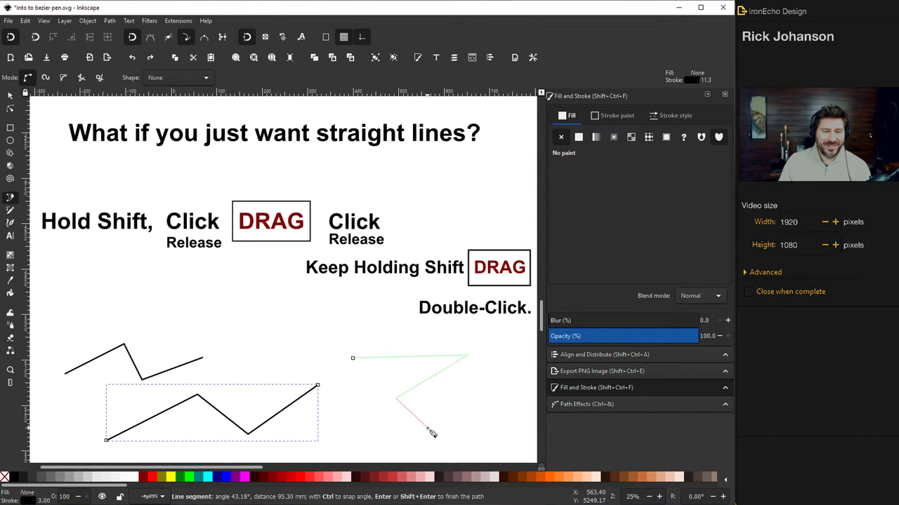
pyautogui.click(427, 426)
pyautogui.click(480, 396)
pyautogui.click(502, 426)
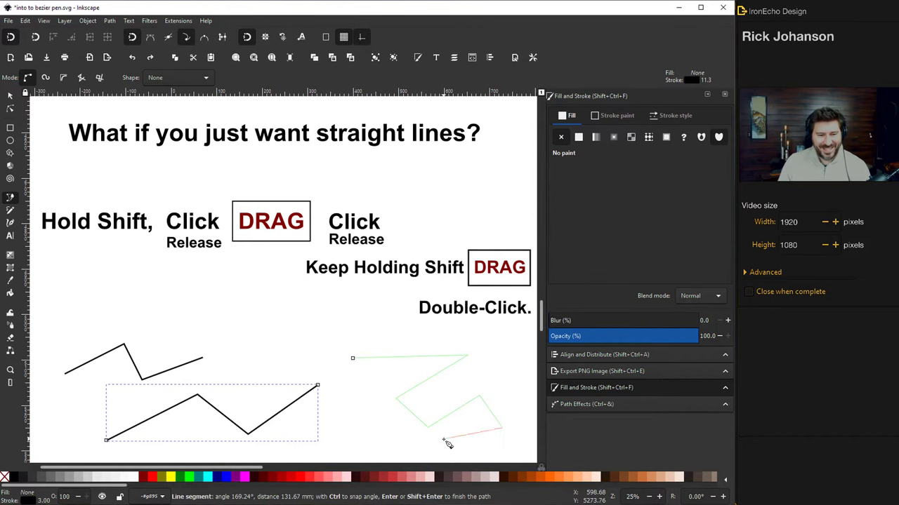
pyautogui.doubleClick(443, 439)
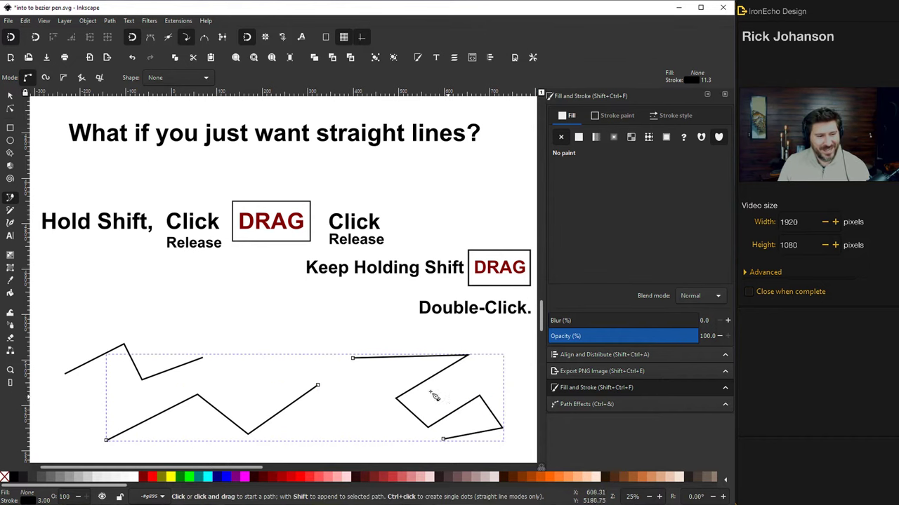
pyautogui.scroll(-10, 400, 383)
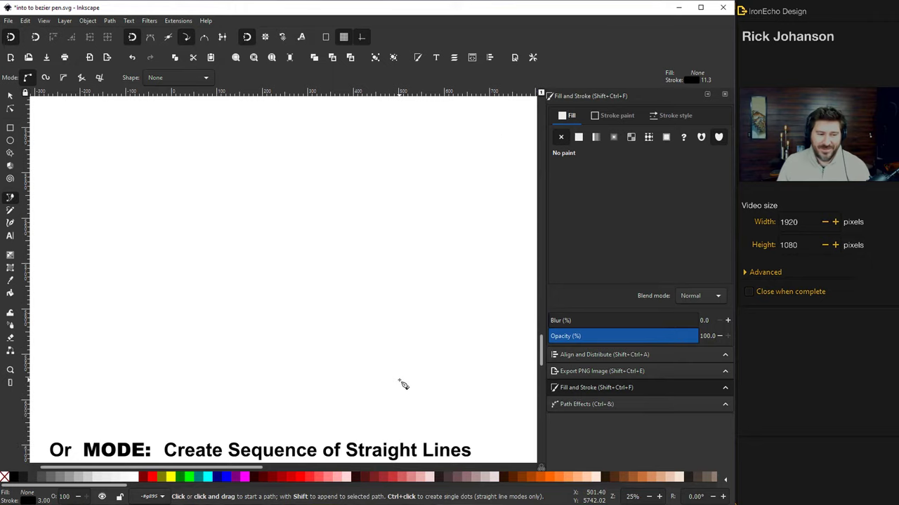
# - Switch the Pen to 'Create a sequence of straight line segments' mode
pyautogui.scroll(-2, 402, 382)
pyautogui.scroll(1, 402, 382)
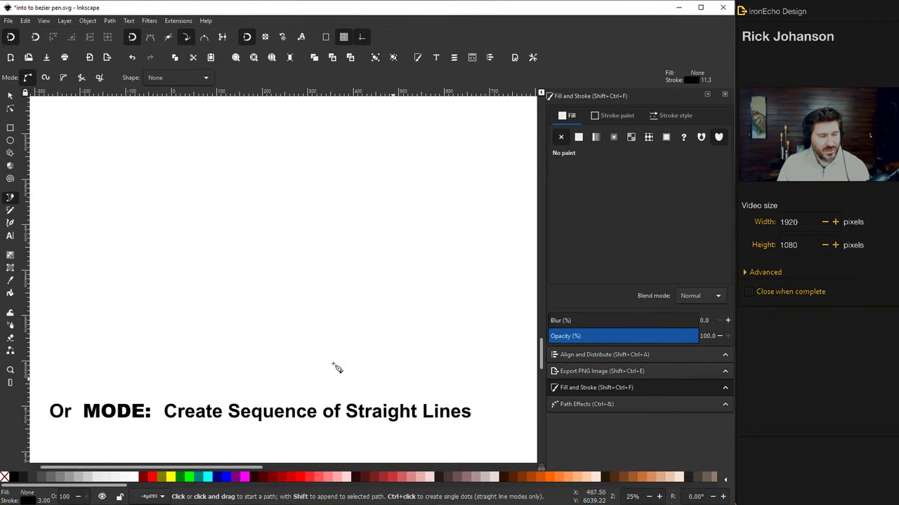
pyautogui.click(82, 77)
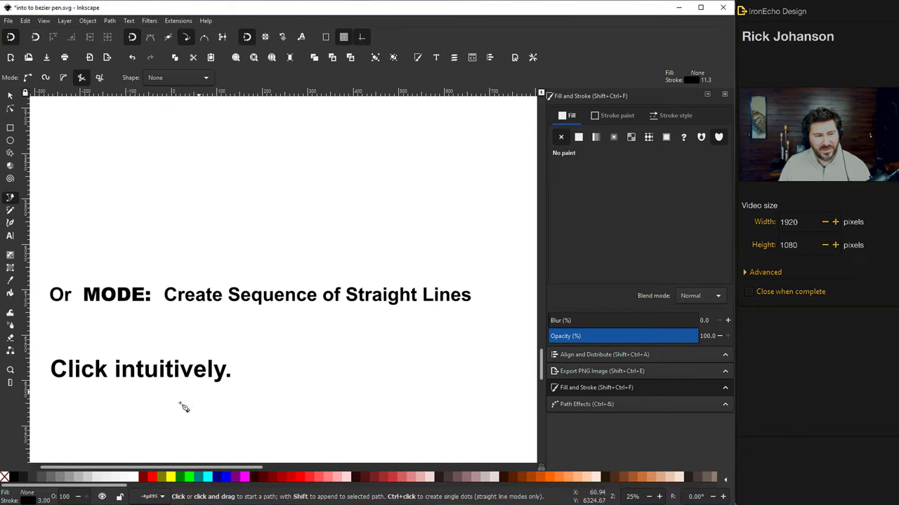
# - Draw a long zigzag of straight segments under the 'Click intuitively.' caption
pyautogui.click(125, 429)
pyautogui.click(188, 403)
pyautogui.click(226, 440)
pyautogui.click(287, 393)
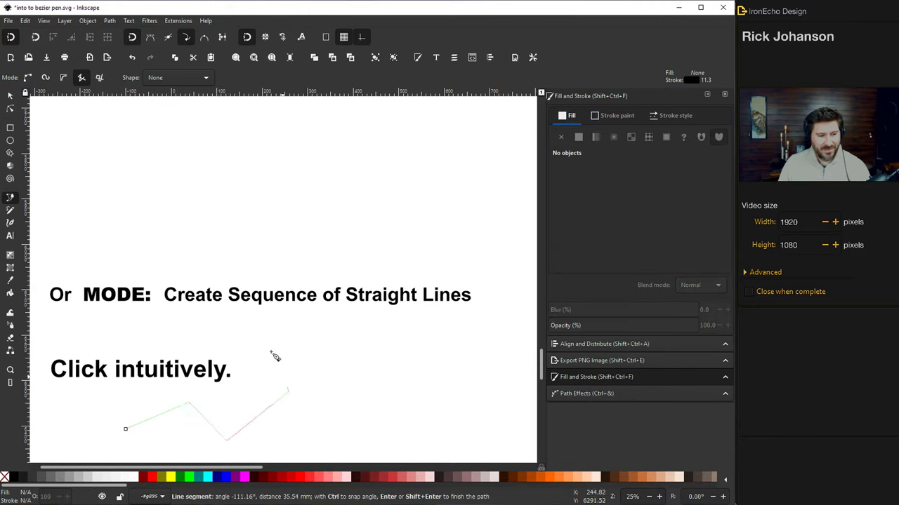
pyautogui.click(274, 342)
pyautogui.click(344, 342)
pyautogui.click(367, 401)
pyautogui.click(336, 422)
pyautogui.click(437, 422)
pyautogui.click(443, 367)
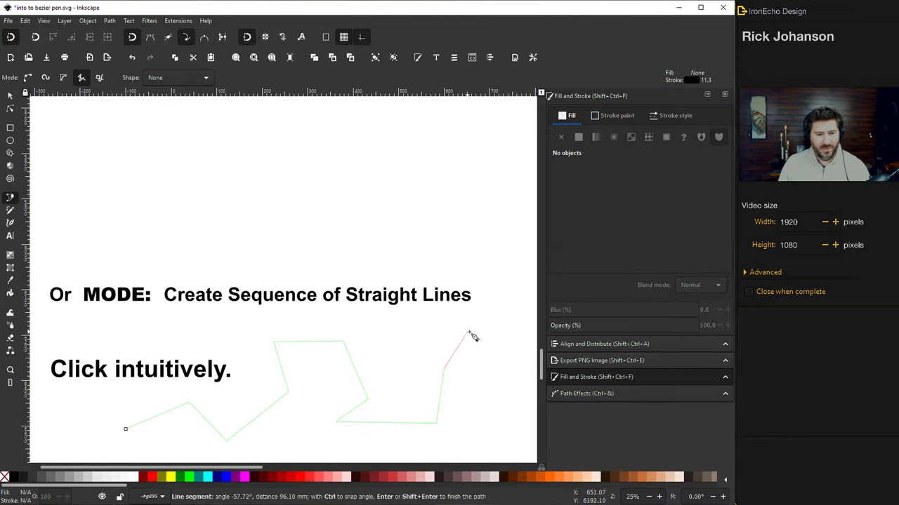
pyautogui.click(470, 332)
pyautogui.click(497, 380)
pyautogui.doubleClick(493, 401)
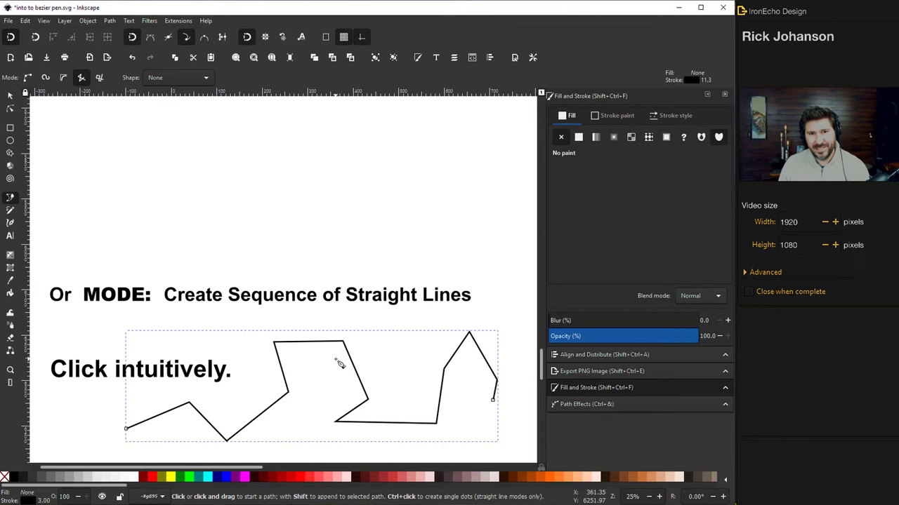
pyautogui.scroll(-3, 348, 355)
# - Deselect the zigzag and switch the Pen back to Regular Bezier mode
pyautogui.scroll(-1, 344, 355)
pyautogui.press('Escape')
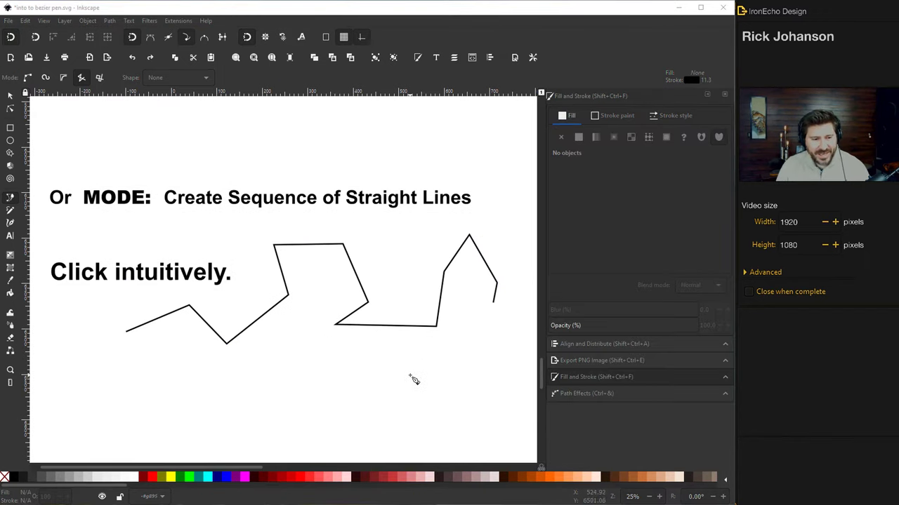
pyautogui.click(27, 78)
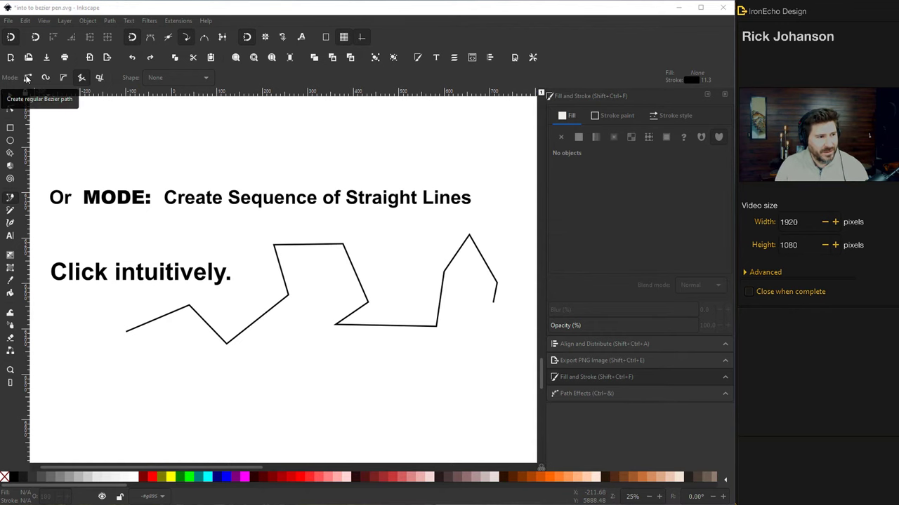
# - Draw a horizontal straight line under the 'Double Click.' caption
pyautogui.scroll(-10, 353, 331)
pyautogui.scroll(-1, 357, 334)
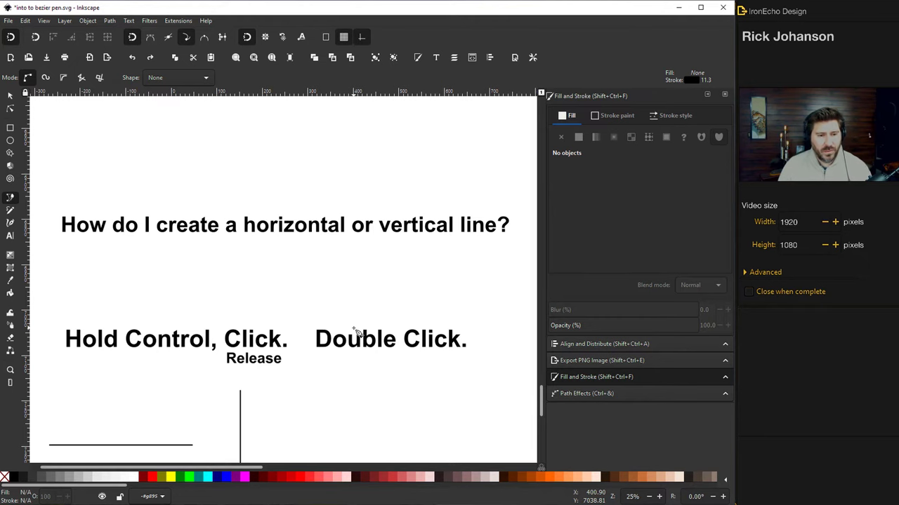
pyautogui.scroll(-2, 359, 331)
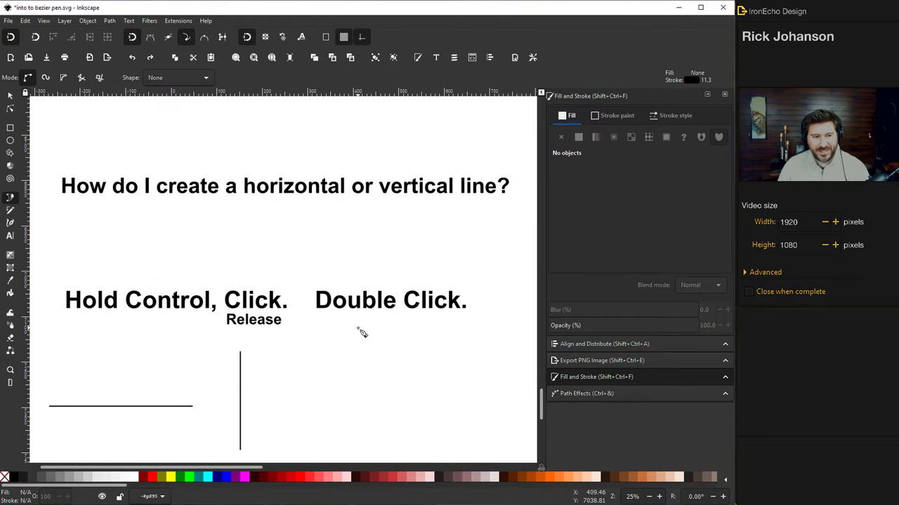
pyautogui.scroll(-1, 359, 332)
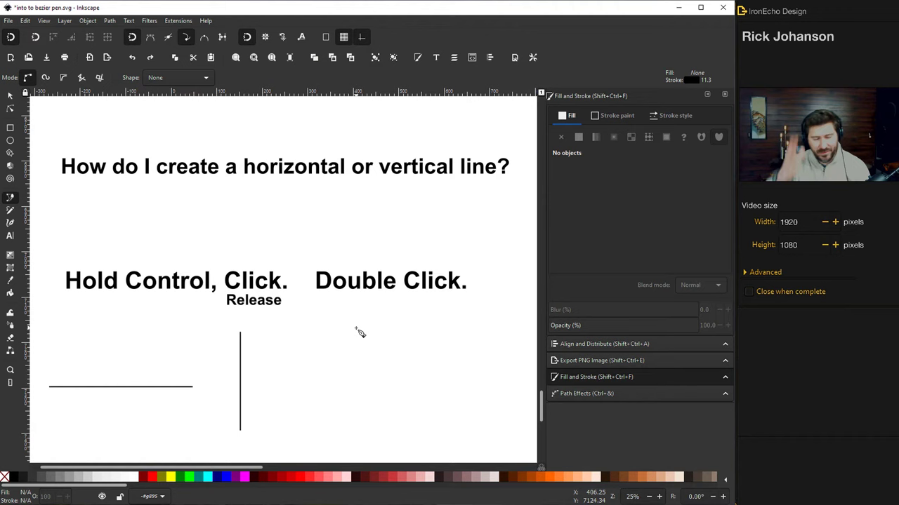
pyautogui.scroll(-2, 360, 333)
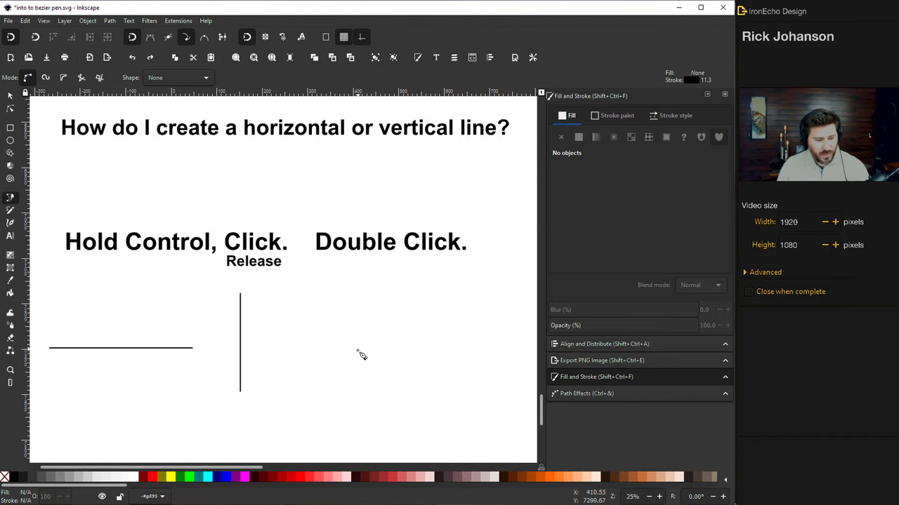
pyautogui.click(317, 362)
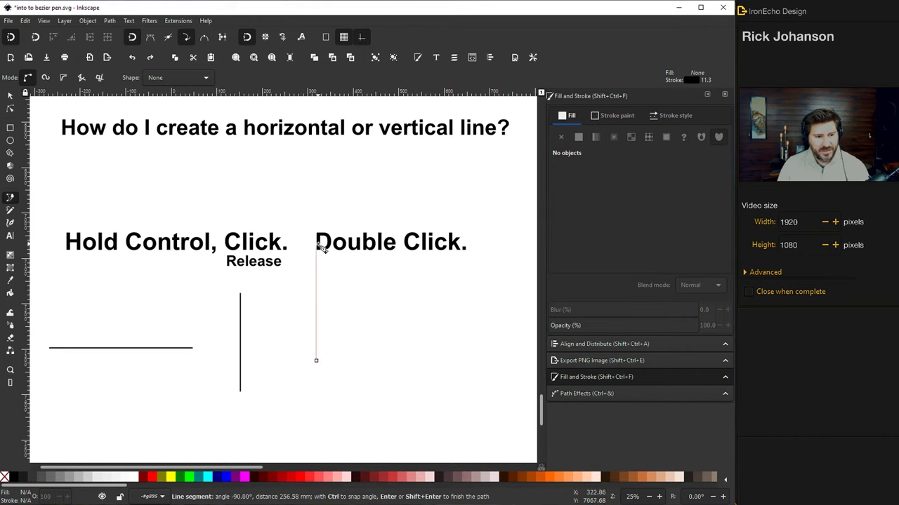
pyautogui.doubleClick(466, 360)
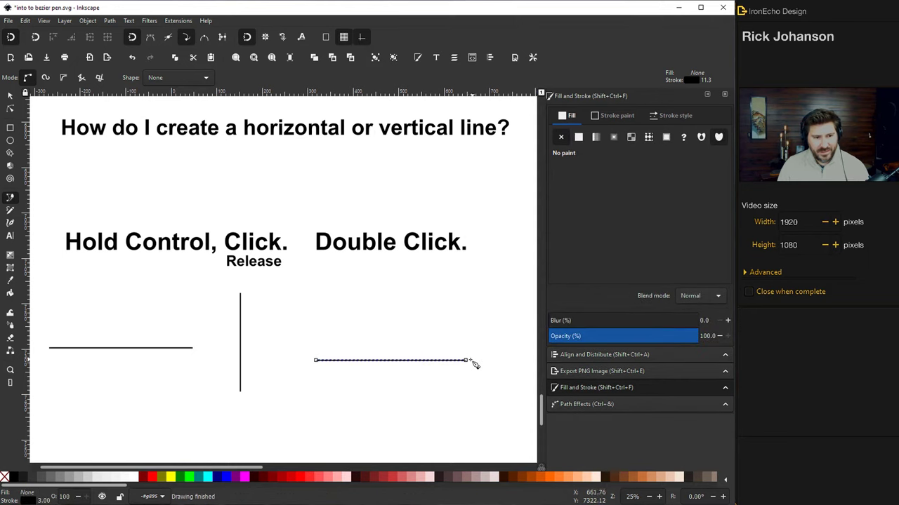
# - Draw a second horizontal line lower down and scroll to the grey 5 exercise
pyautogui.scroll(-3, 447, 367)
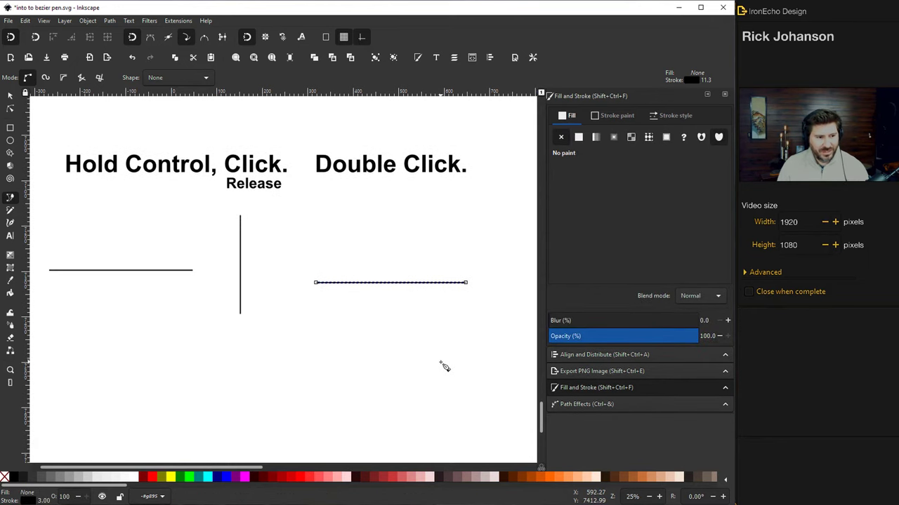
pyautogui.scroll(1, 308, 403)
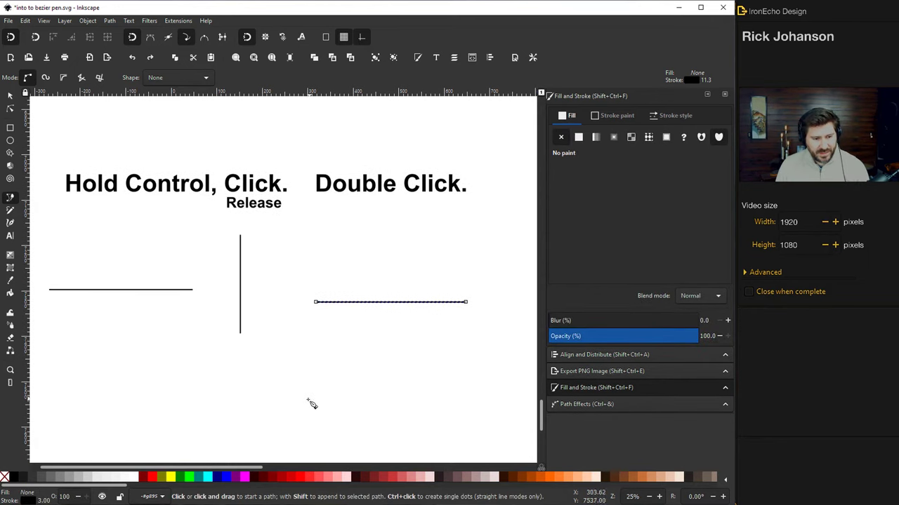
pyautogui.click(245, 397)
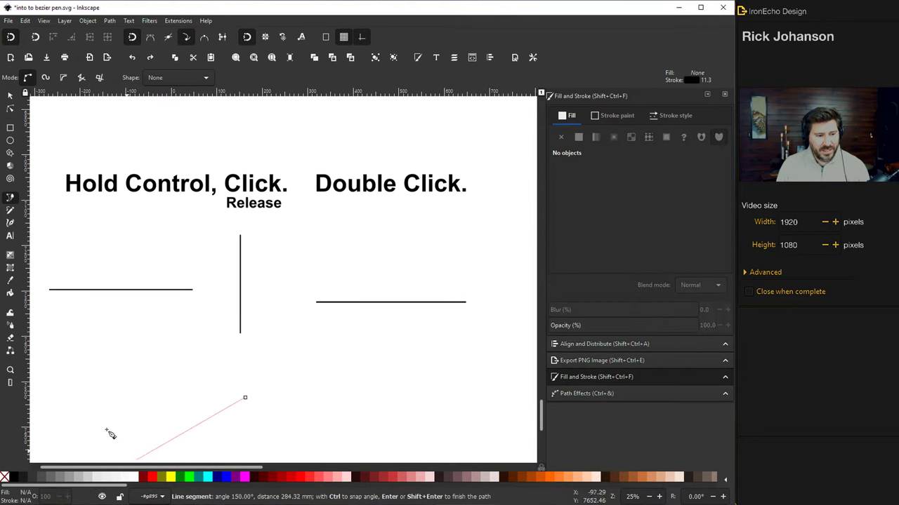
pyautogui.doubleClick(461, 398)
pyautogui.scroll(-1, 457, 375)
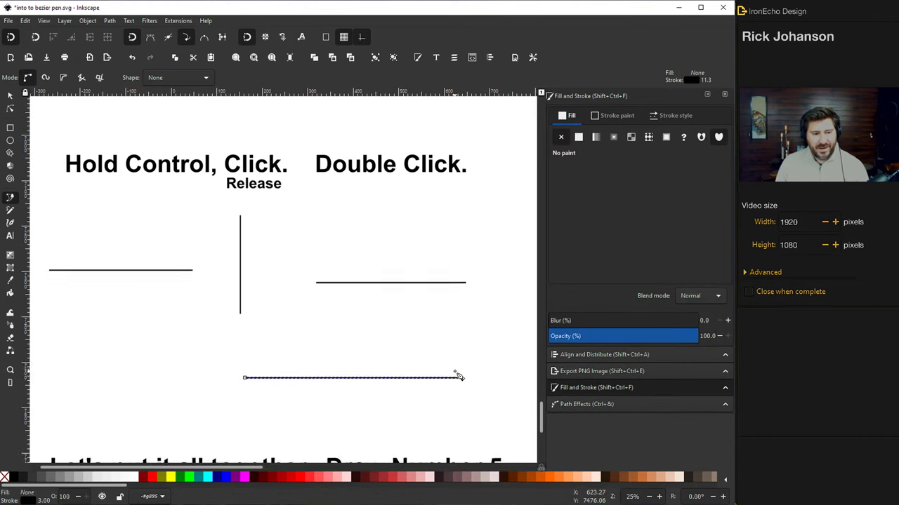
pyautogui.scroll(-8, 457, 374)
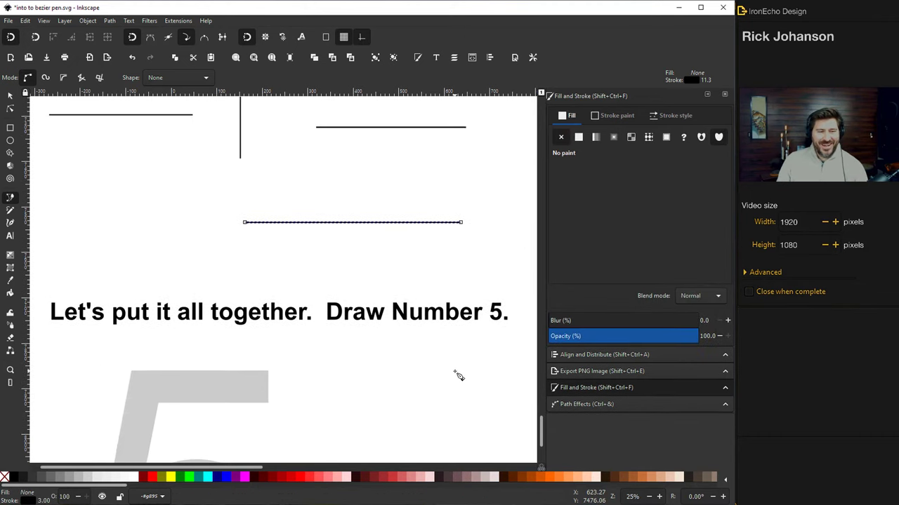
pyautogui.scroll(-9, 457, 374)
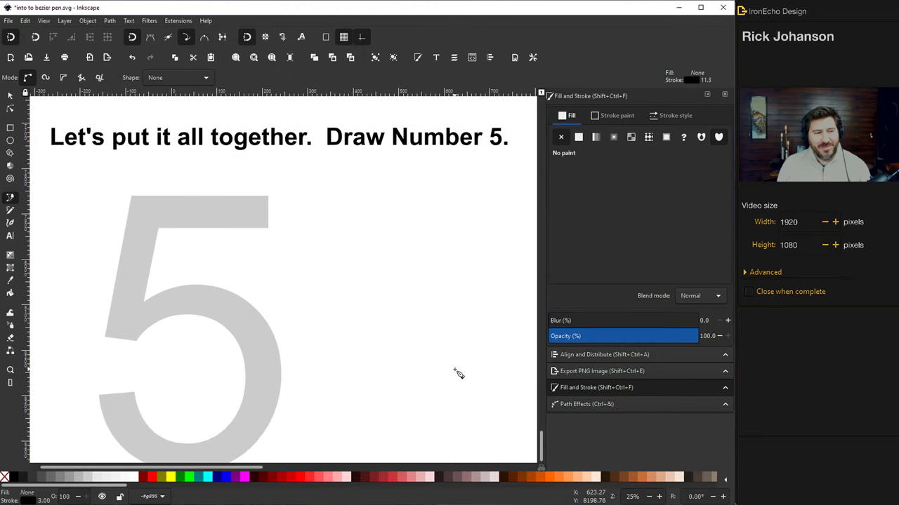
pyautogui.scroll(-1, 457, 374)
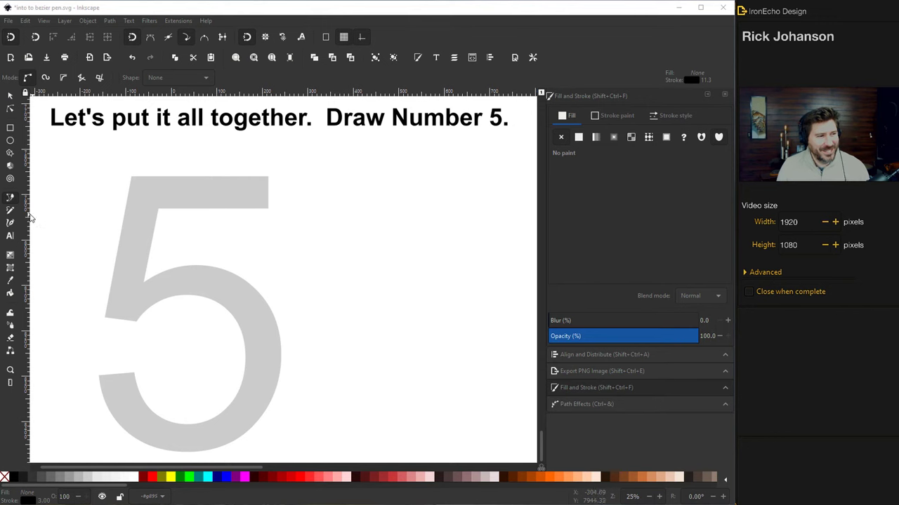
pyautogui.click(10, 199)
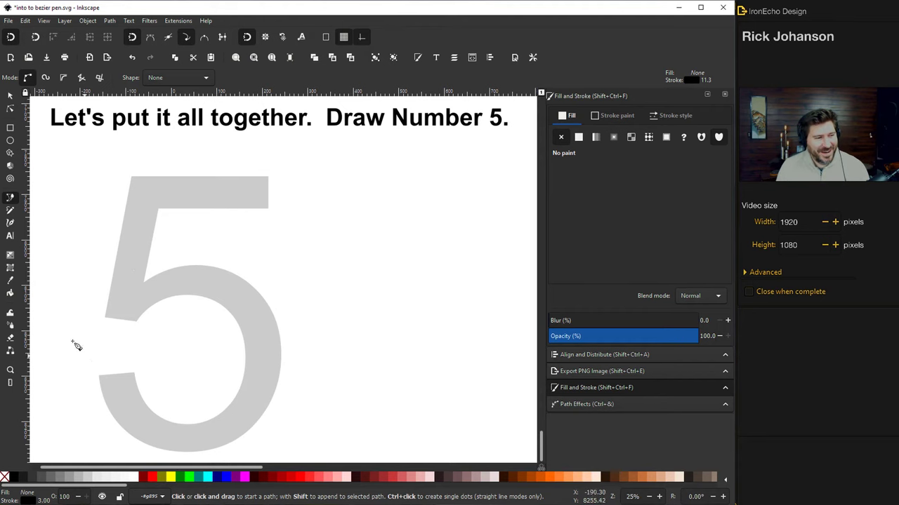
# - Duplicate the grey 5, move the copy to the right, and retype it as a 1
pyautogui.click(9, 99)
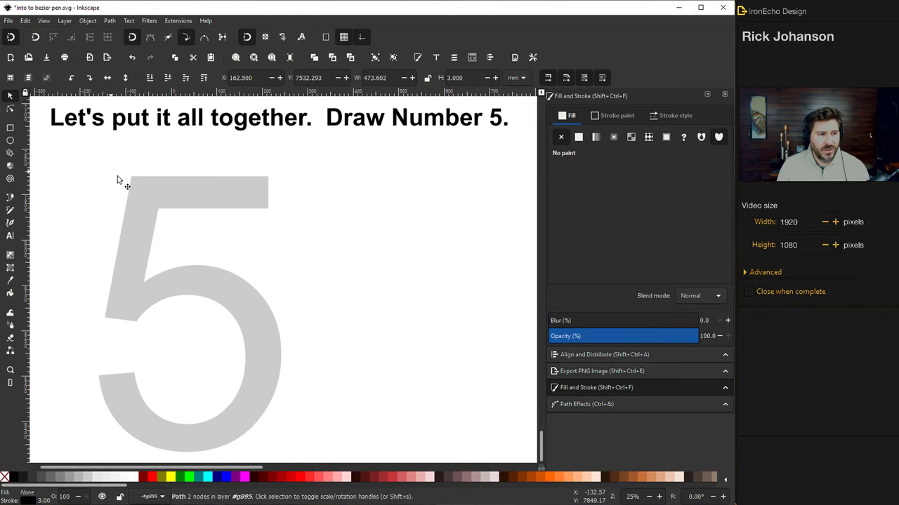
pyautogui.click(135, 189)
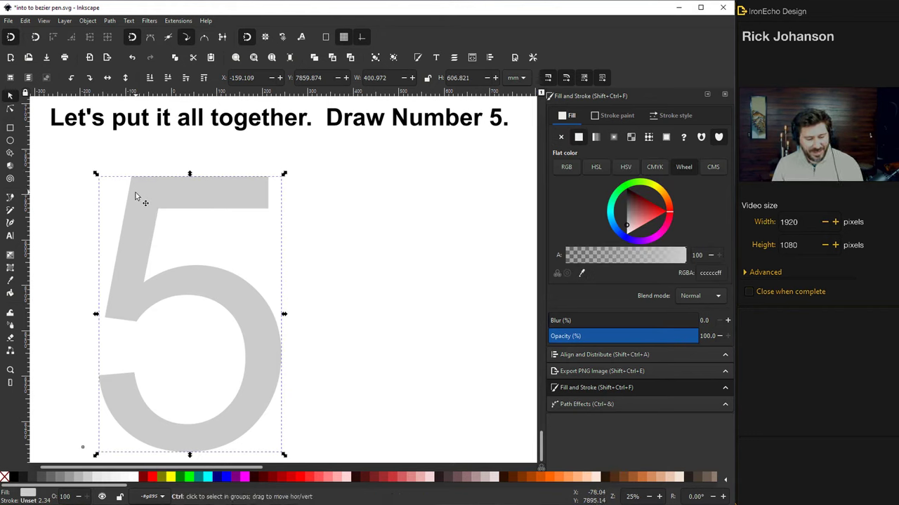
pyautogui.hotkey('ctrl', 'd')
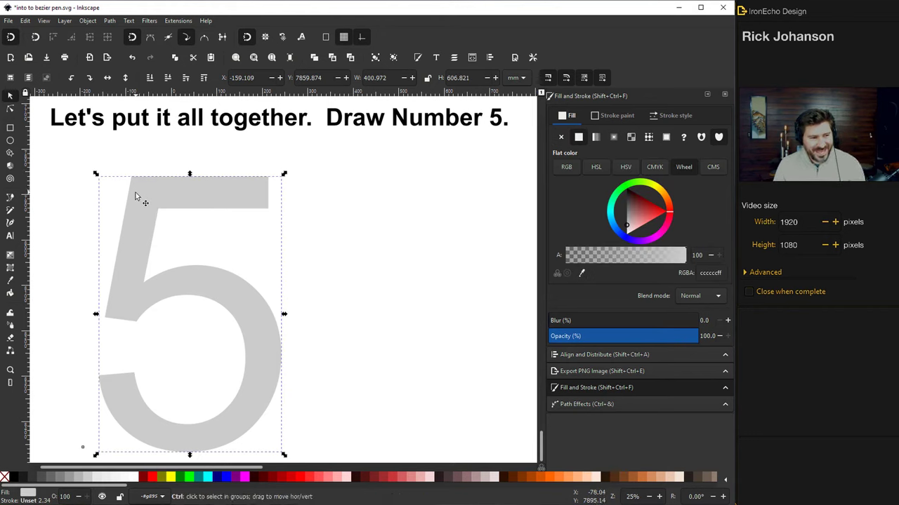
pyautogui.moveTo(136, 208); pyautogui.dragTo(361, 212)
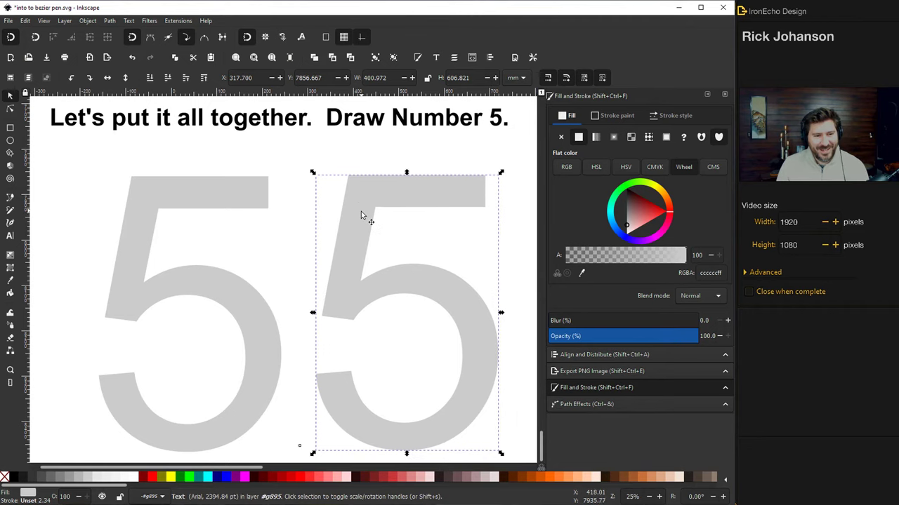
pyautogui.press('t')
pyautogui.scroll(-2, 361, 211)
pyautogui.doubleClick(419, 220)
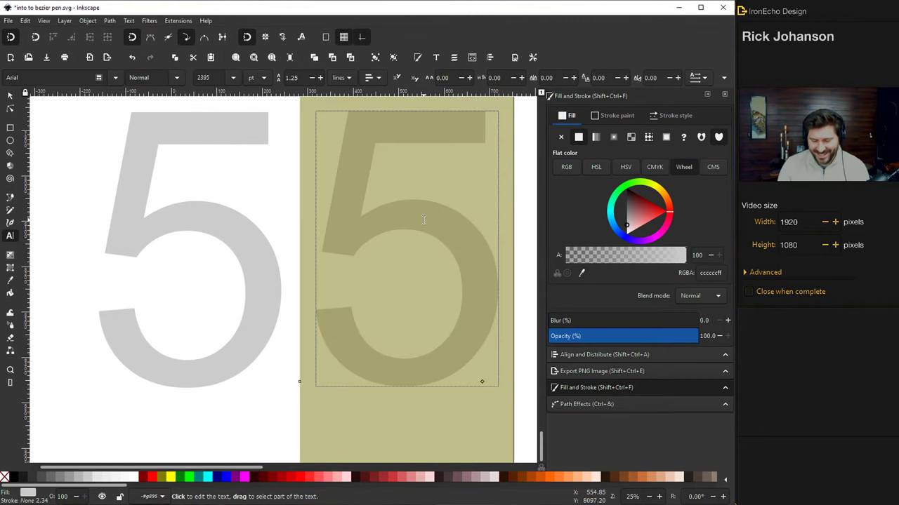
pyautogui.write('1')
# - Switch to the Pen (Bezier) tool for tracing
pyautogui.click(10, 95)
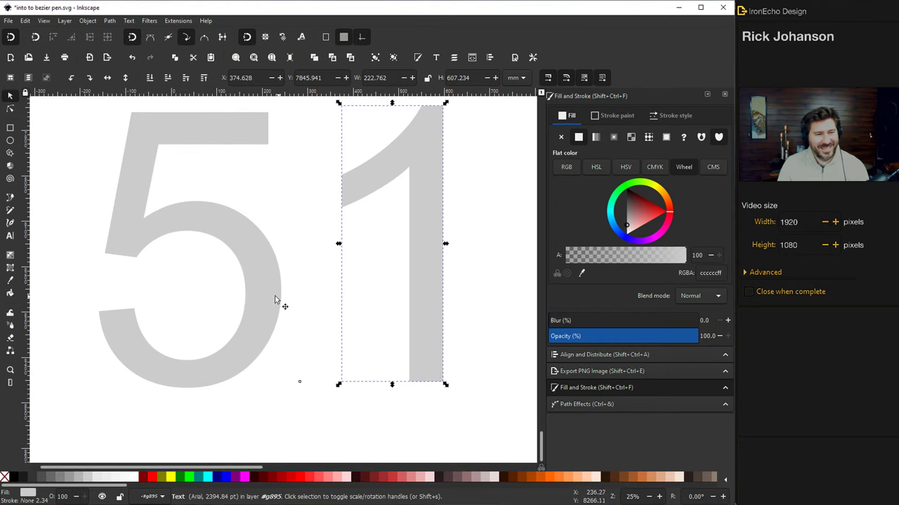
pyautogui.scroll(2, 278, 301)
pyautogui.scroll(-1, 142, 264)
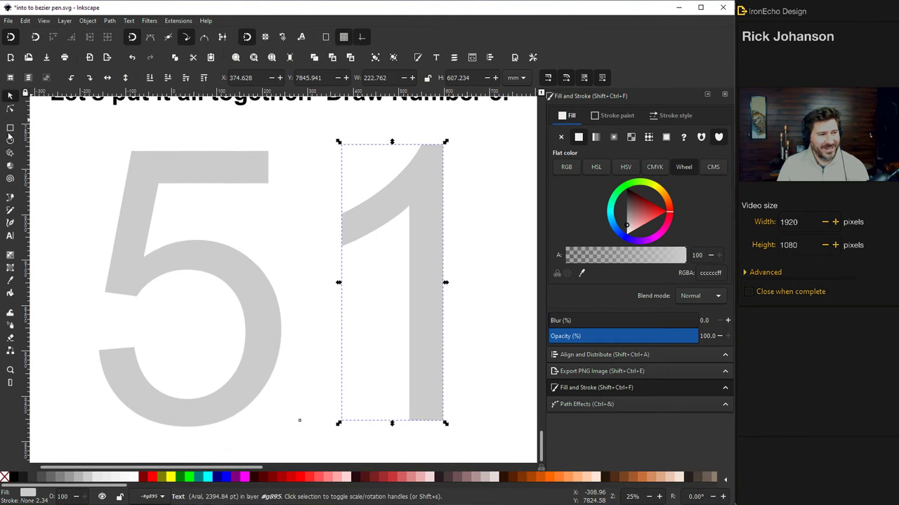
pyautogui.click(10, 198)
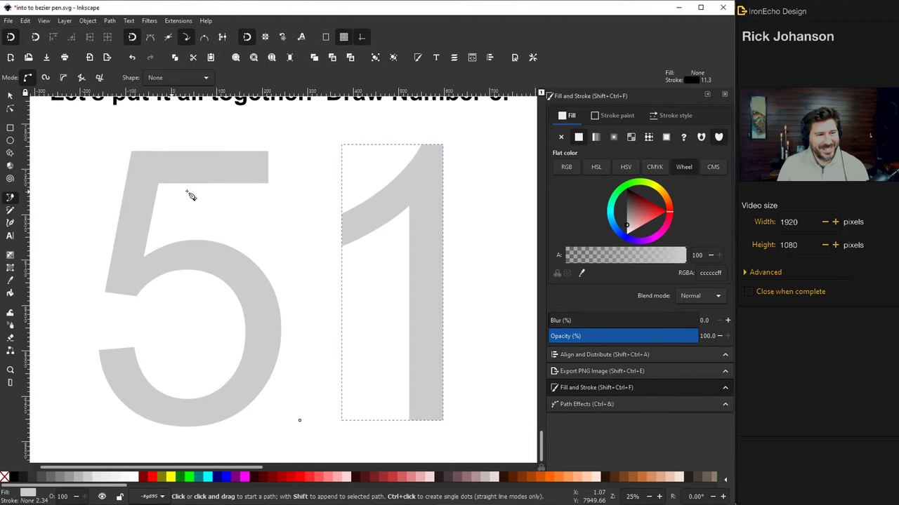
pyautogui.press('Escape')
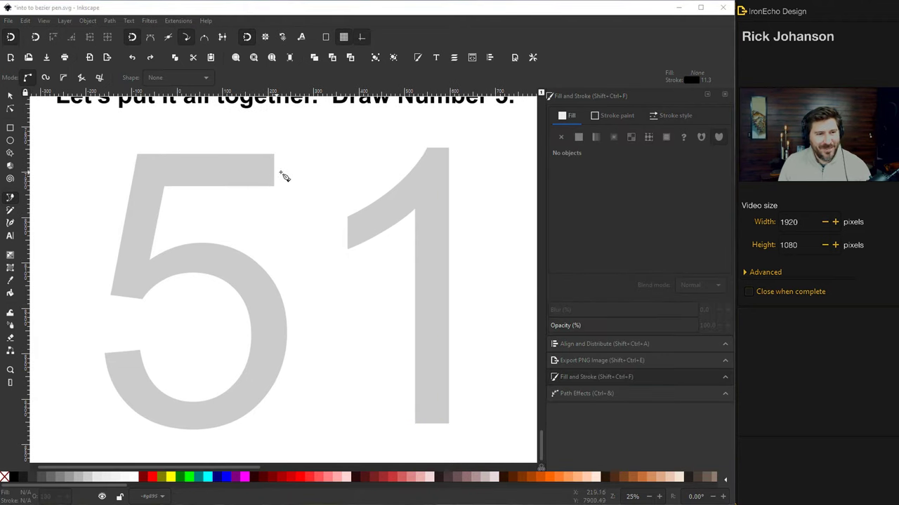
pyautogui.click(274, 170)
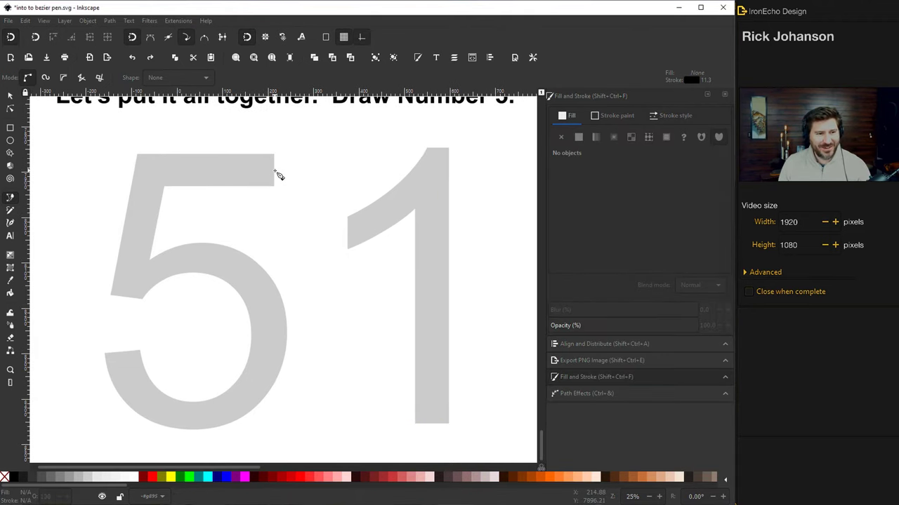
pyautogui.click(146, 172)
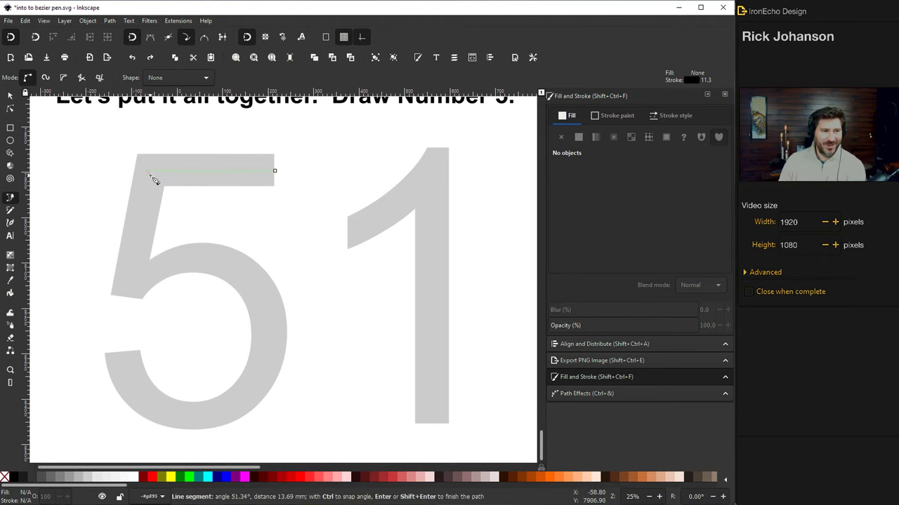
pyautogui.click(127, 285)
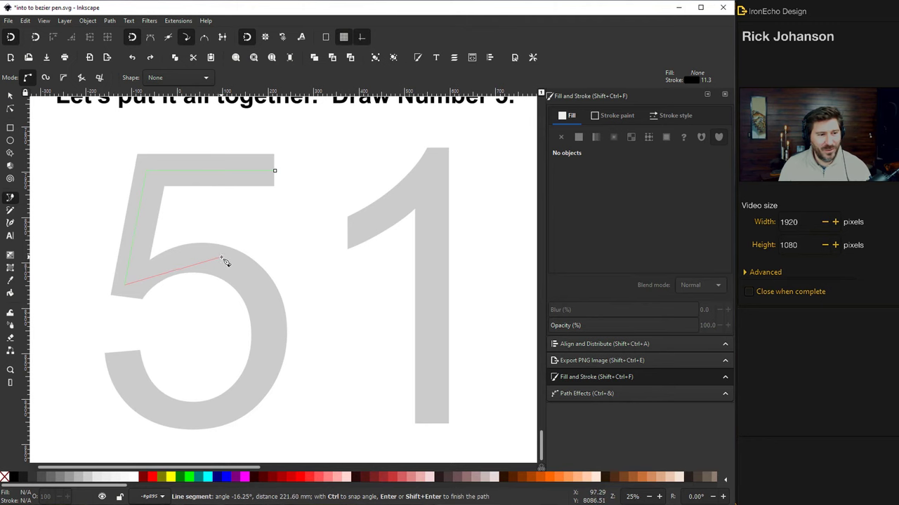
pyautogui.moveTo(224, 258); pyautogui.dragTo(276, 281)
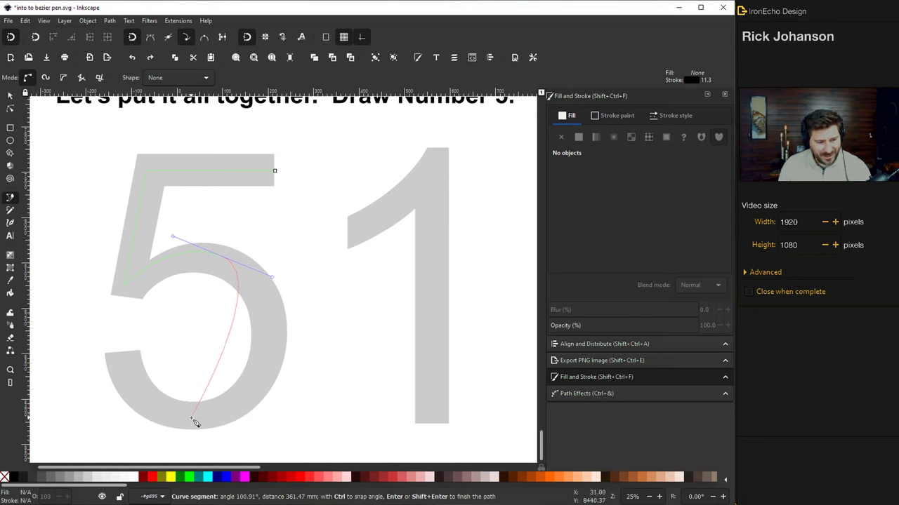
pyautogui.moveTo(192, 419); pyautogui.dragTo(74, 429)
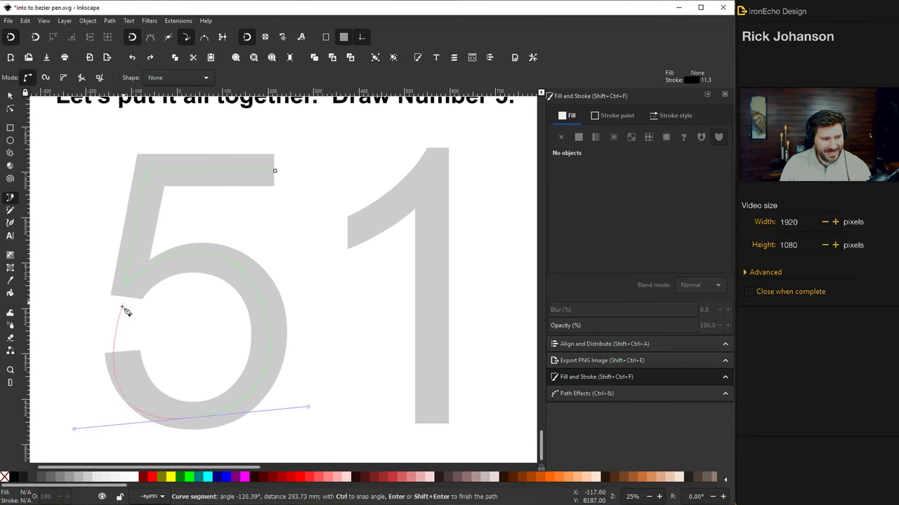
pyautogui.doubleClick(105, 346)
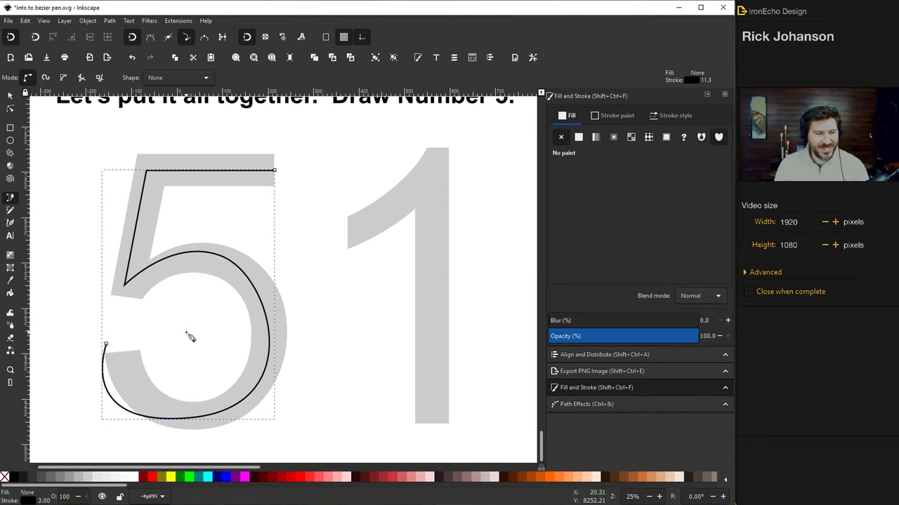
pyautogui.hotkey('ctrl', 'z')
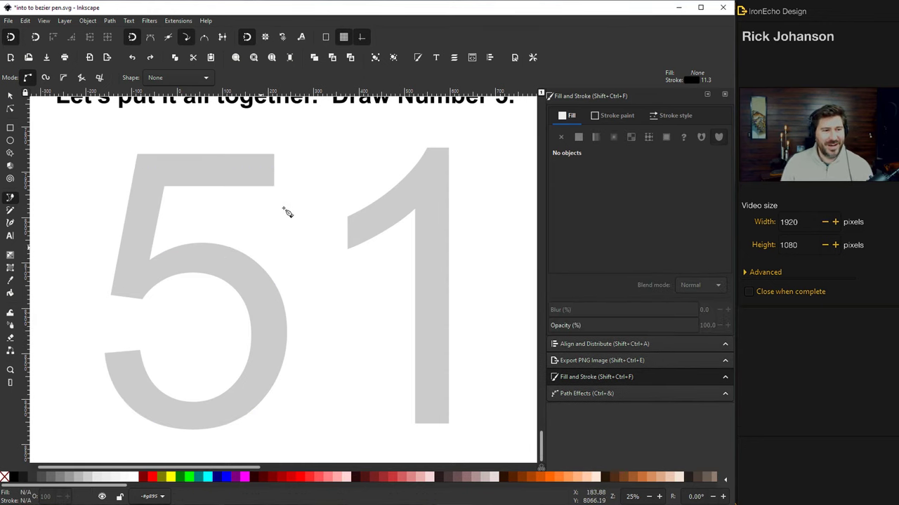
# - Trace the 5 from its top-right corner, along the top and left stroke, around the bowl to the lower-left tip
pyautogui.click(277, 171)
pyautogui.click(152, 170)
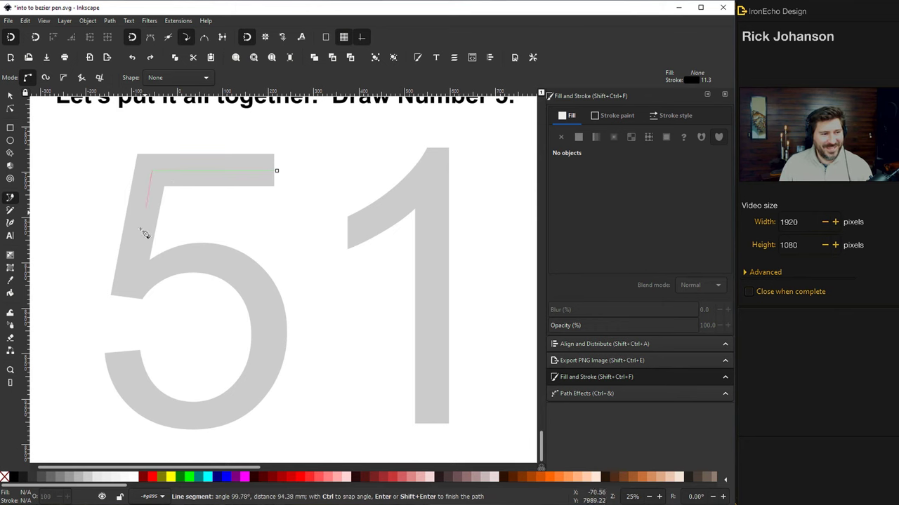
pyautogui.click(127, 285)
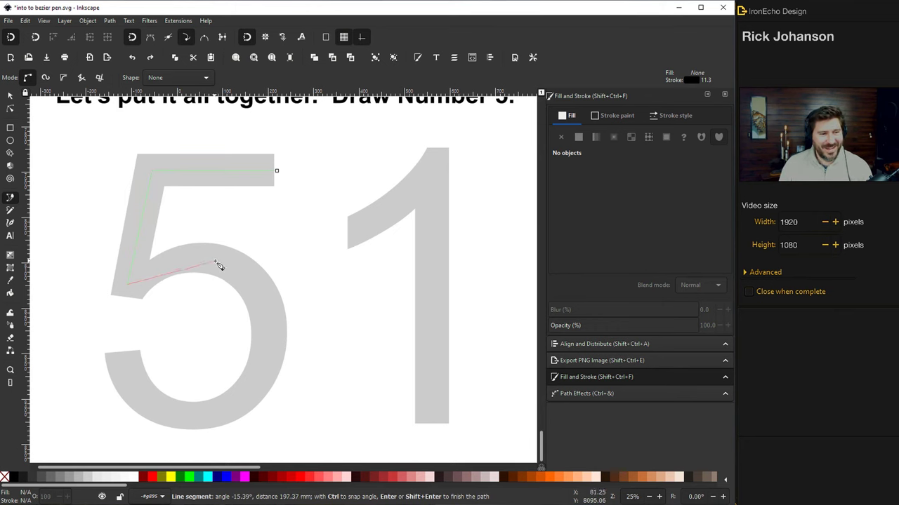
pyautogui.moveTo(228, 261); pyautogui.dragTo(268, 287)
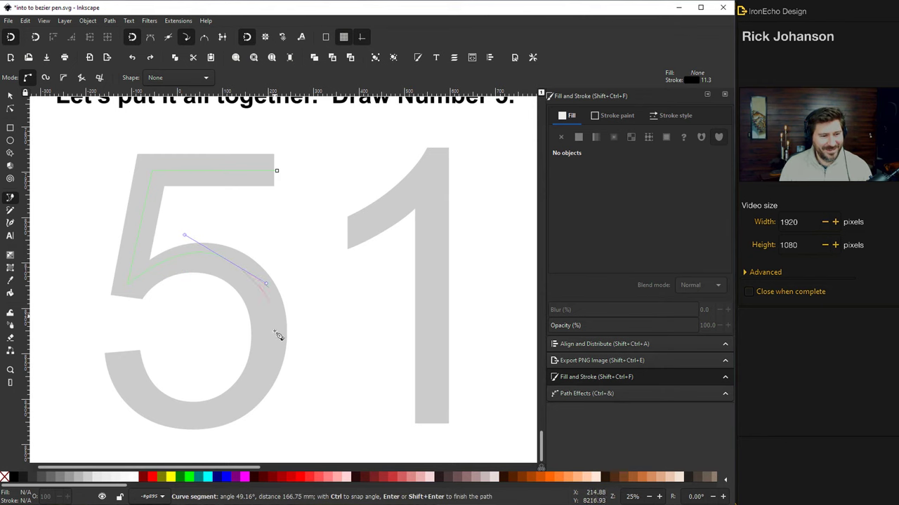
pyautogui.moveTo(205, 417); pyautogui.dragTo(118, 447)
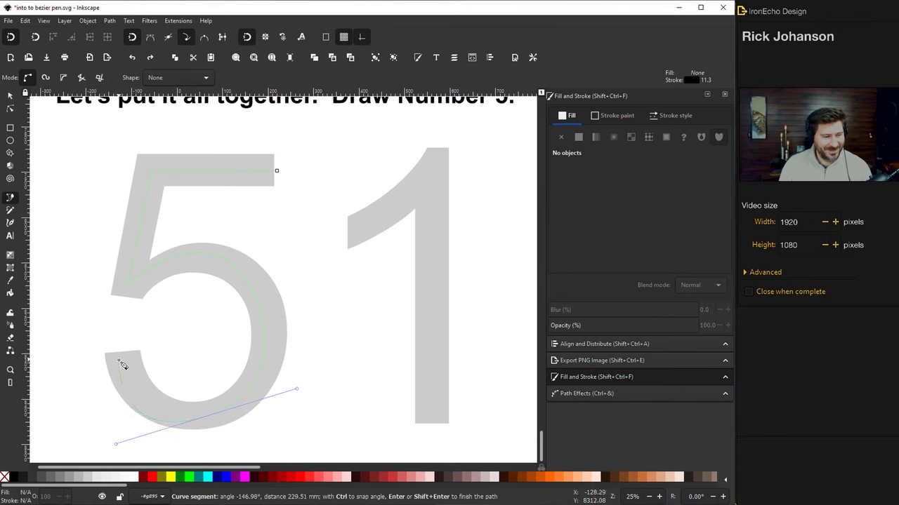
pyautogui.doubleClick(119, 361)
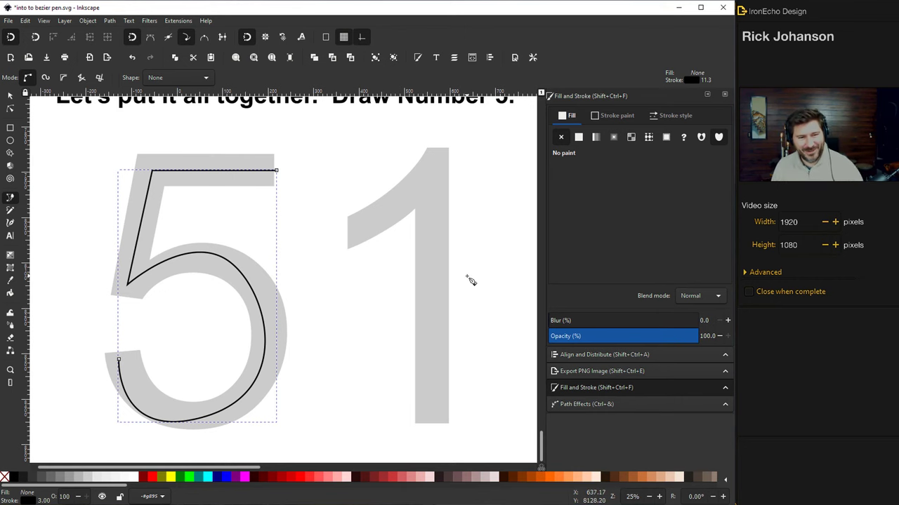
pyautogui.scroll(-1, 468, 281)
pyautogui.scroll(1, 466, 295)
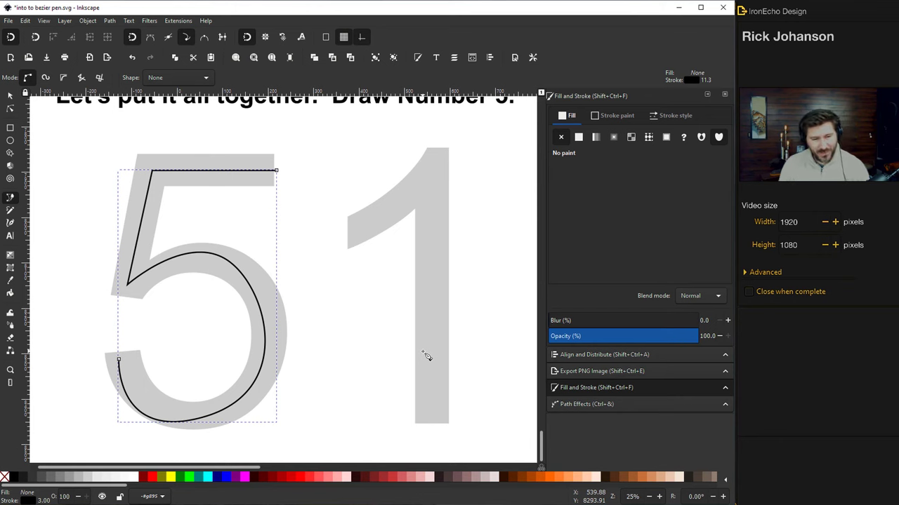
# - Trace the 1 from its base up the stem, curving down its diagonal flag
pyautogui.click(435, 421)
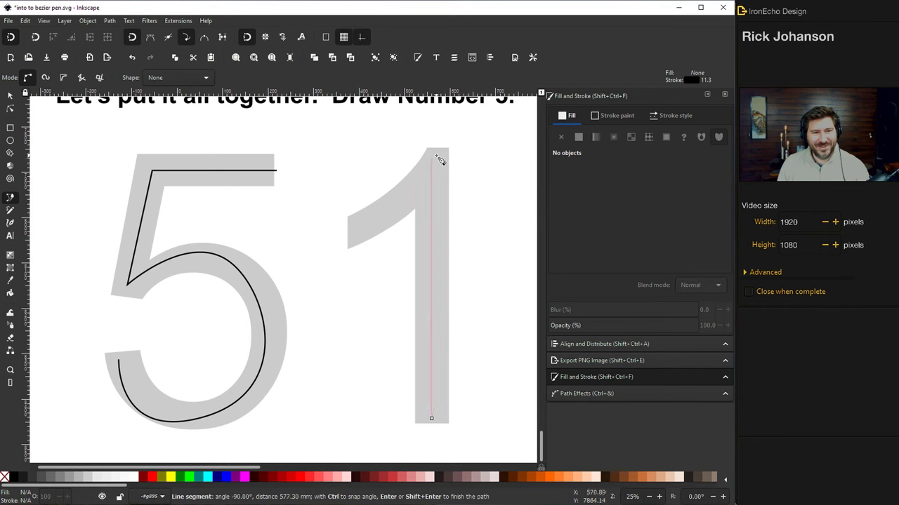
pyautogui.click(434, 156)
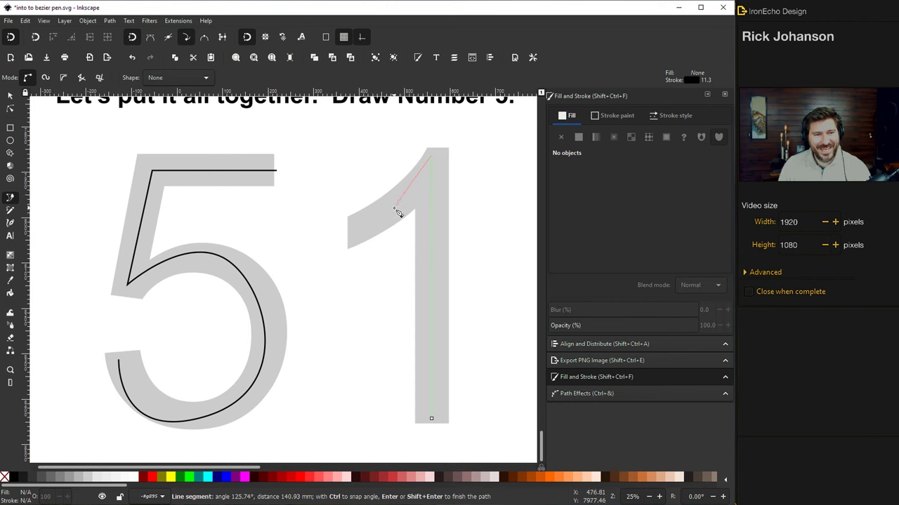
pyautogui.moveTo(394, 209); pyautogui.dragTo(355, 232)
pyautogui.press('Return')
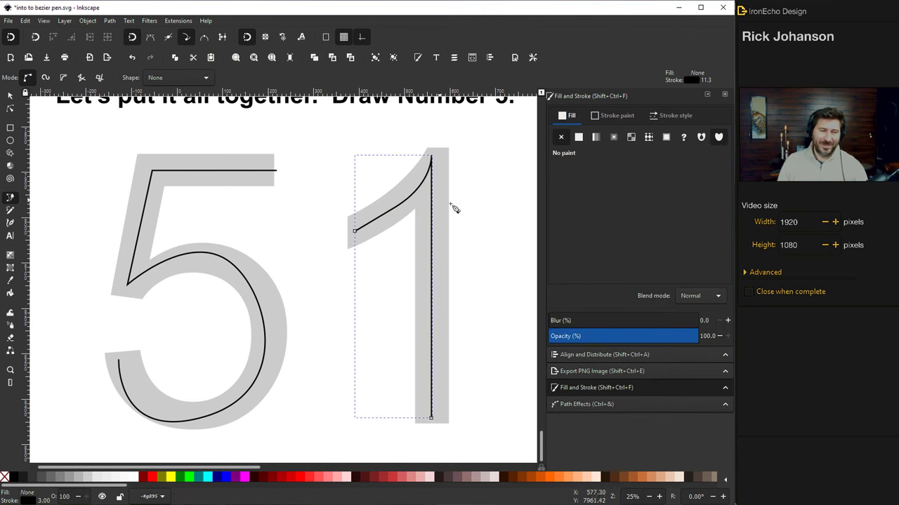
pyautogui.scroll(1, 478, 207)
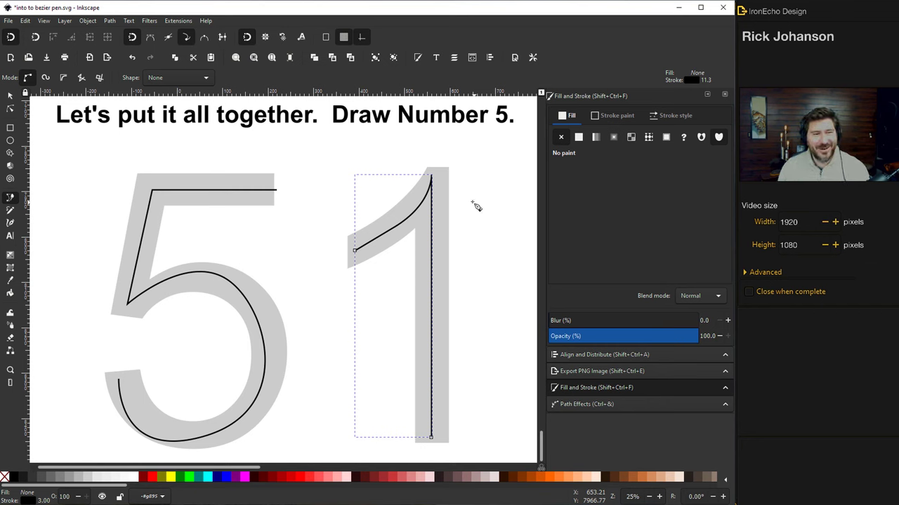
pyautogui.press('s')
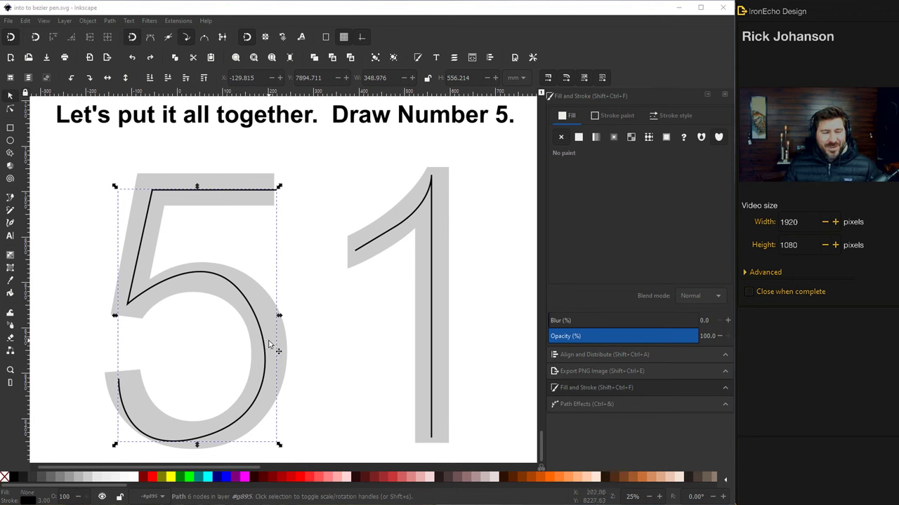
# - With the Node tool, reshape the 5 tracing's lower curve and upper bowl to fit the digit
pyautogui.click(11, 111)
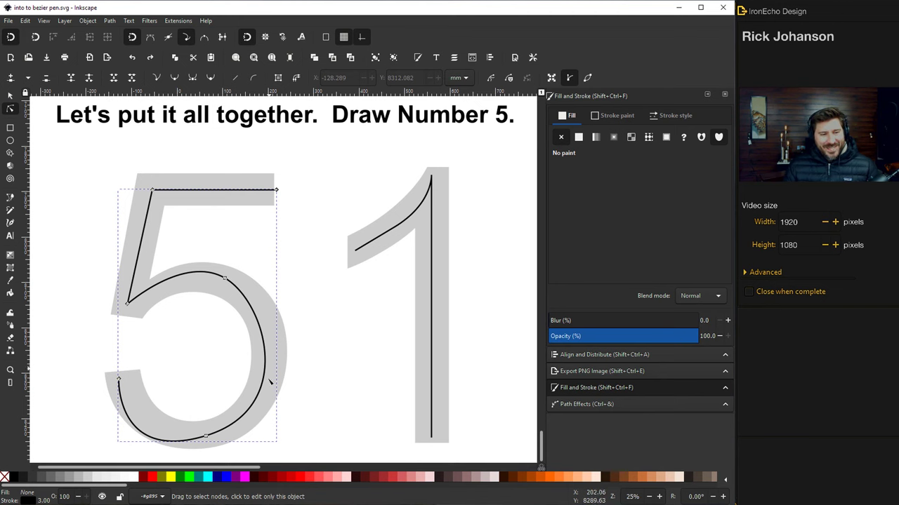
pyautogui.click(206, 438)
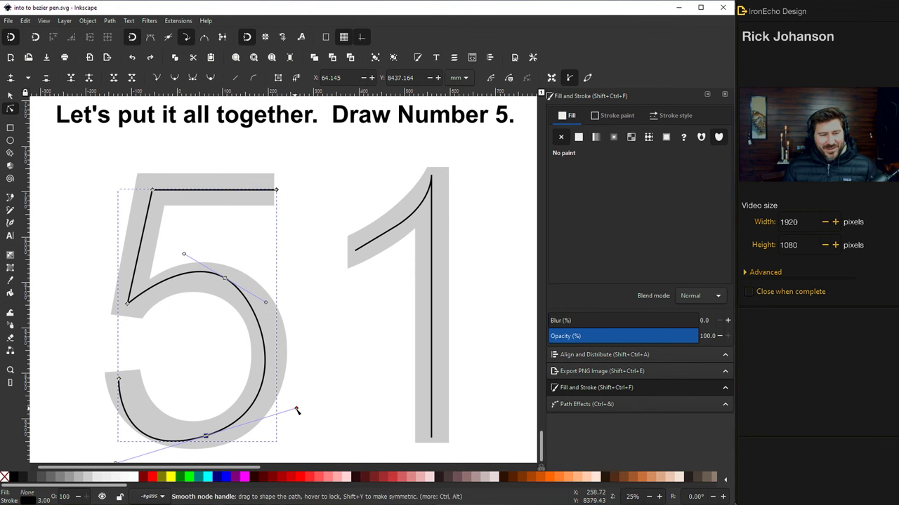
pyautogui.moveTo(297, 410); pyautogui.dragTo(308, 426)
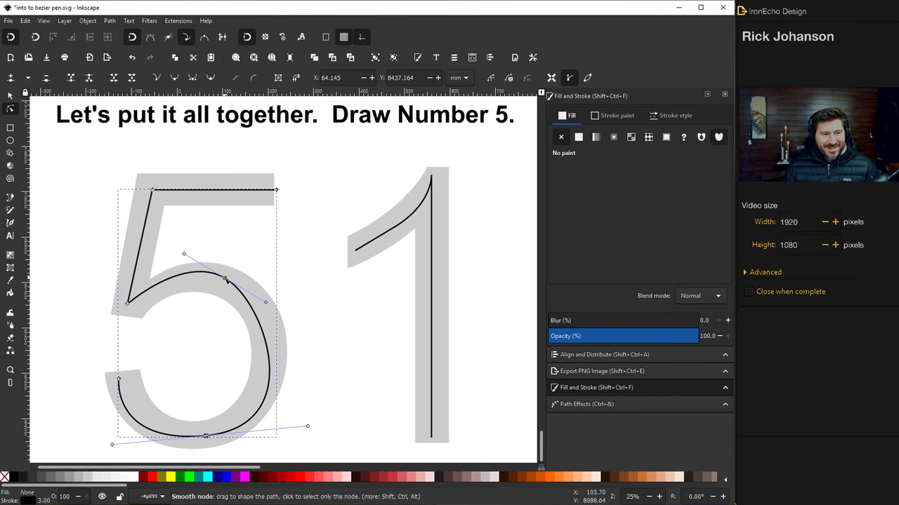
pyautogui.moveTo(266, 302); pyautogui.dragTo(274, 297)
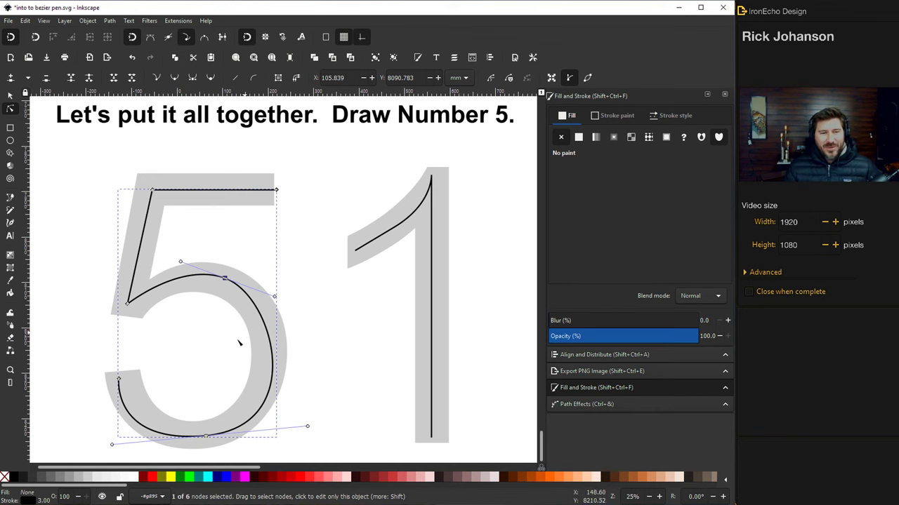
# - Adjust the 1 tracing's diagonal curve, then delete the 1 path
pyautogui.click(412, 221)
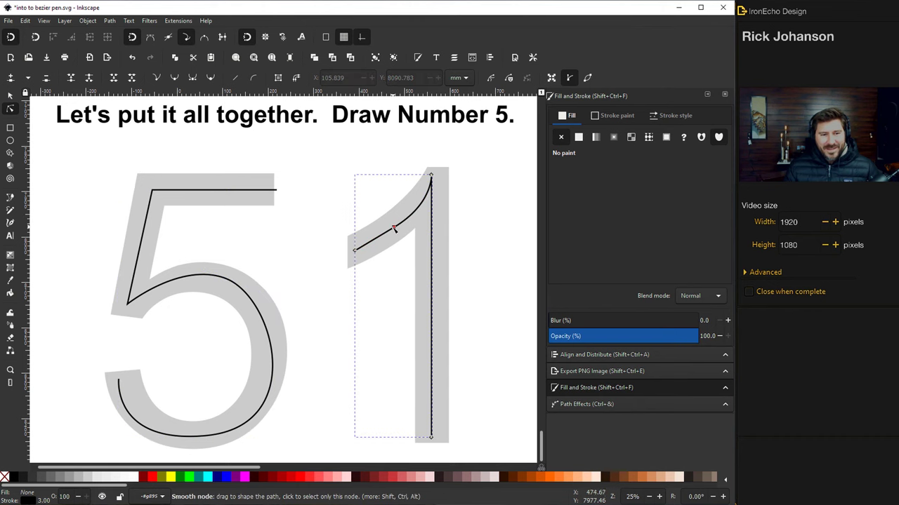
pyautogui.click(393, 229)
pyautogui.moveTo(432, 204); pyautogui.dragTo(424, 220)
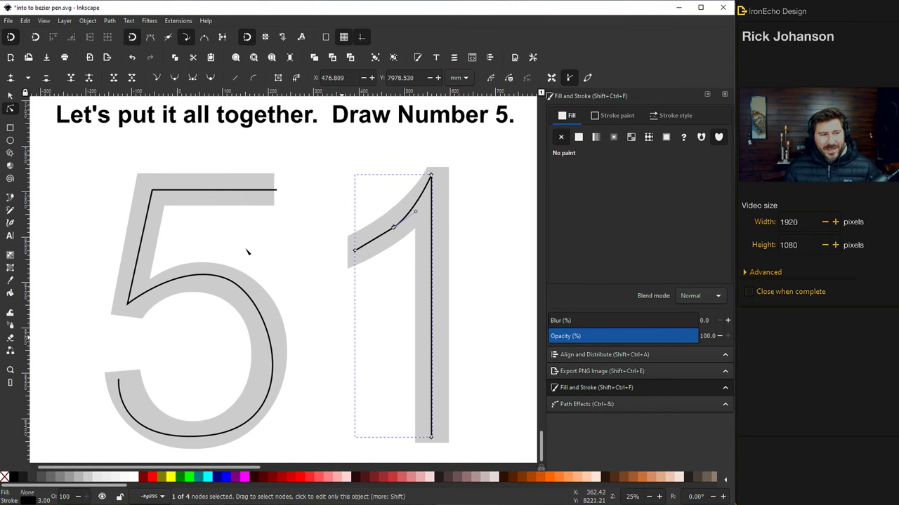
pyautogui.press('s')
pyautogui.press('Delete')
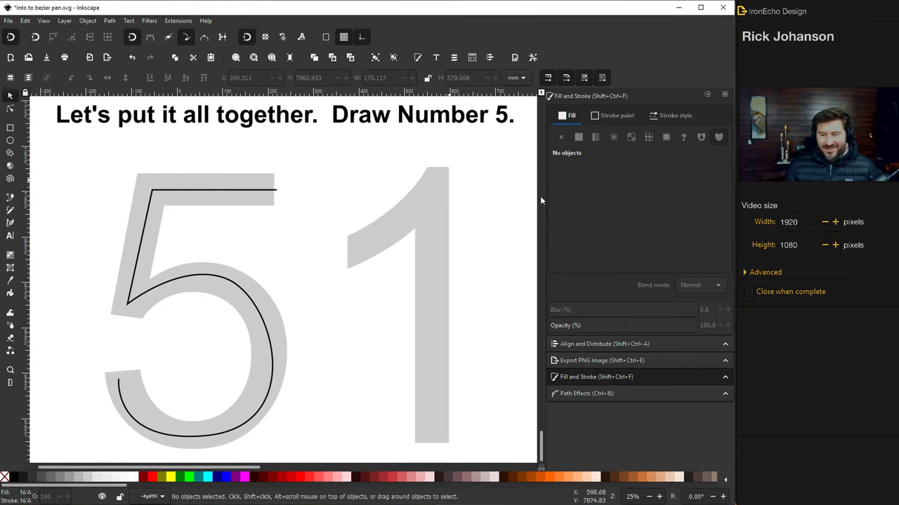